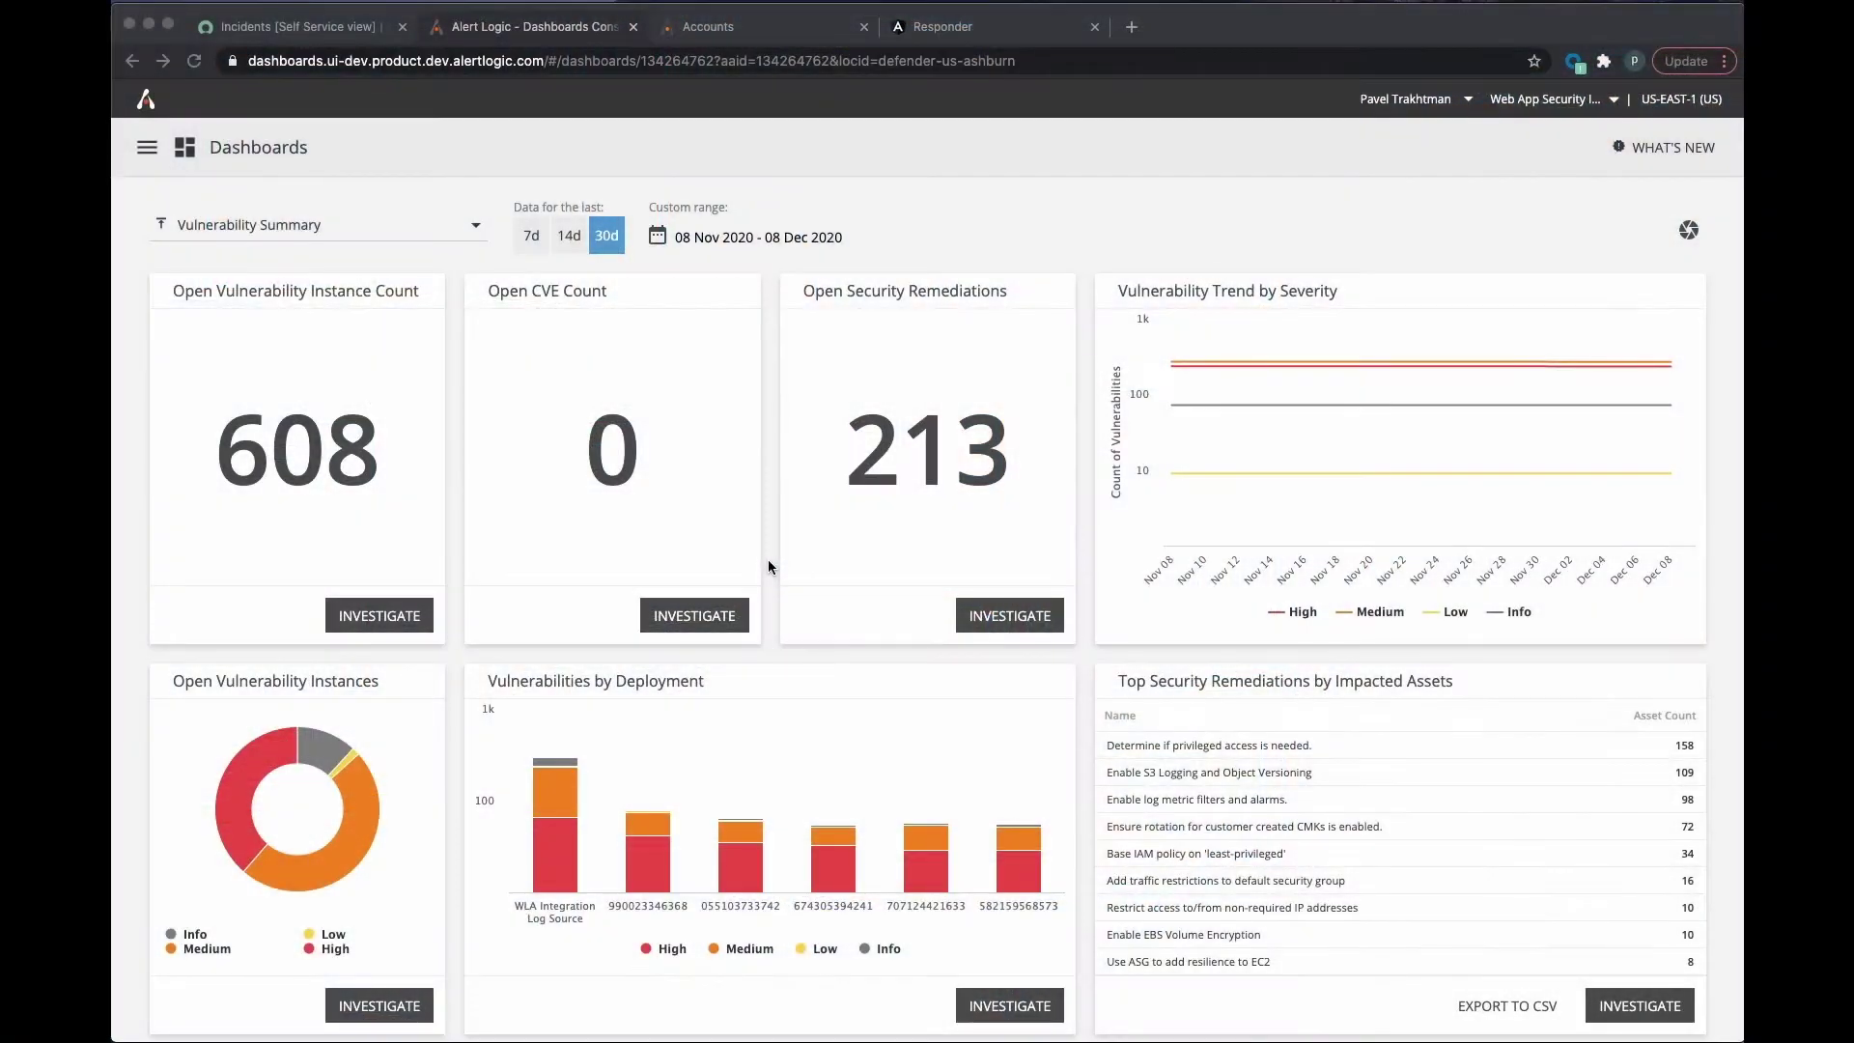
Step: Navigate to Configure > Automated Response to list the Demo Playbook and Zendesk Integration playbooks
{"action": "left_click", "coordinate": [148, 153]}
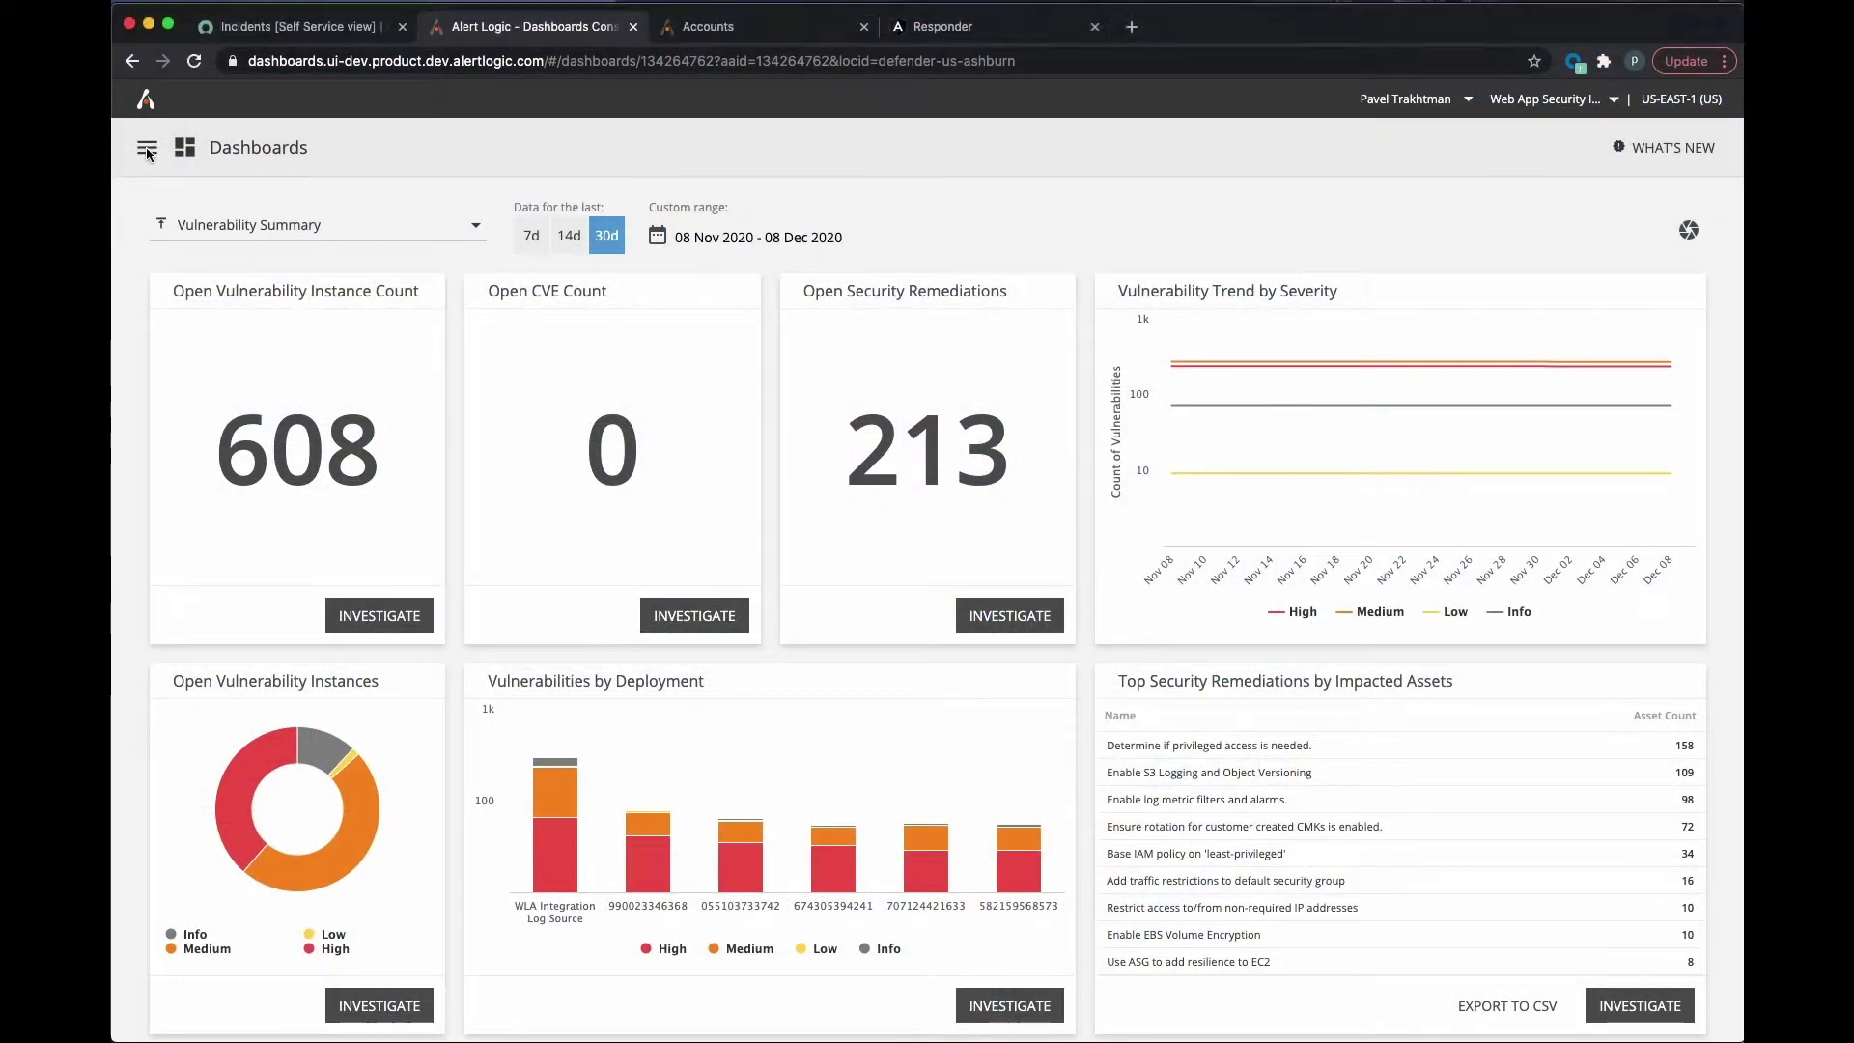
{"action": "left_click", "coordinate": [147, 150]}
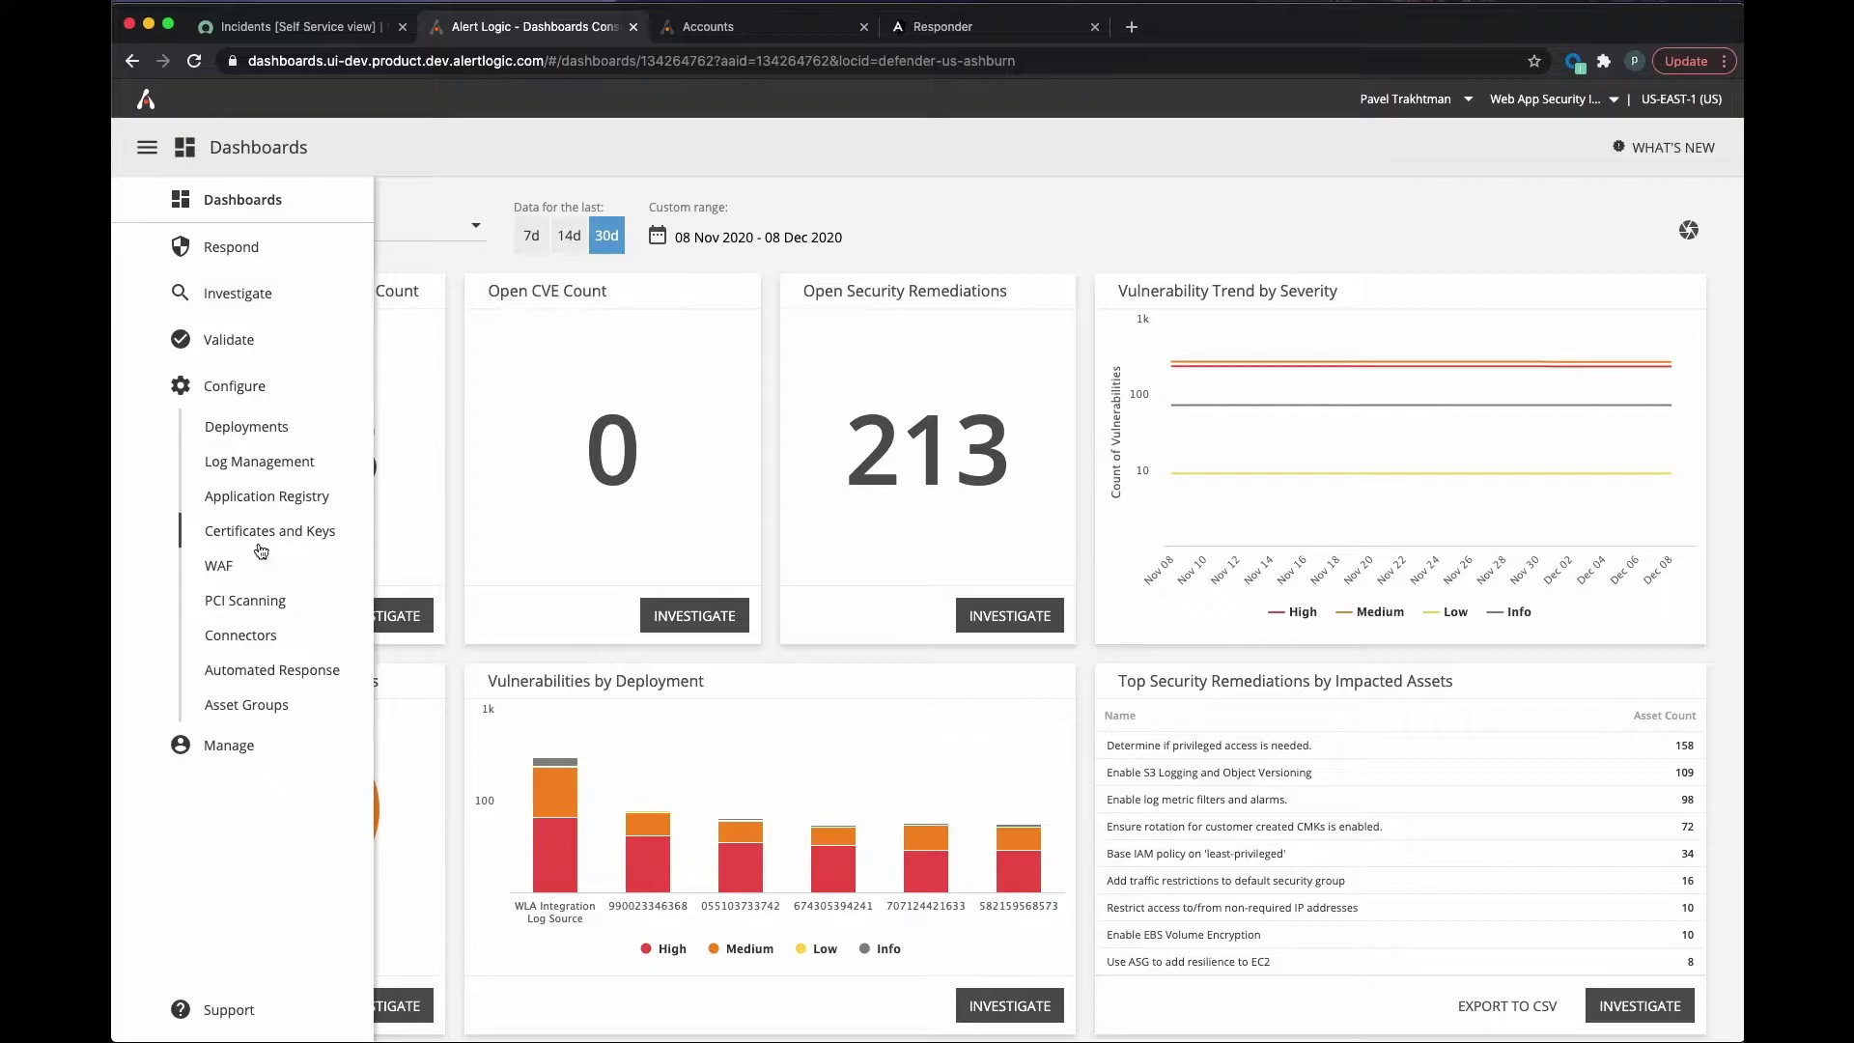
{"action": "left_click", "coordinate": [253, 669]}
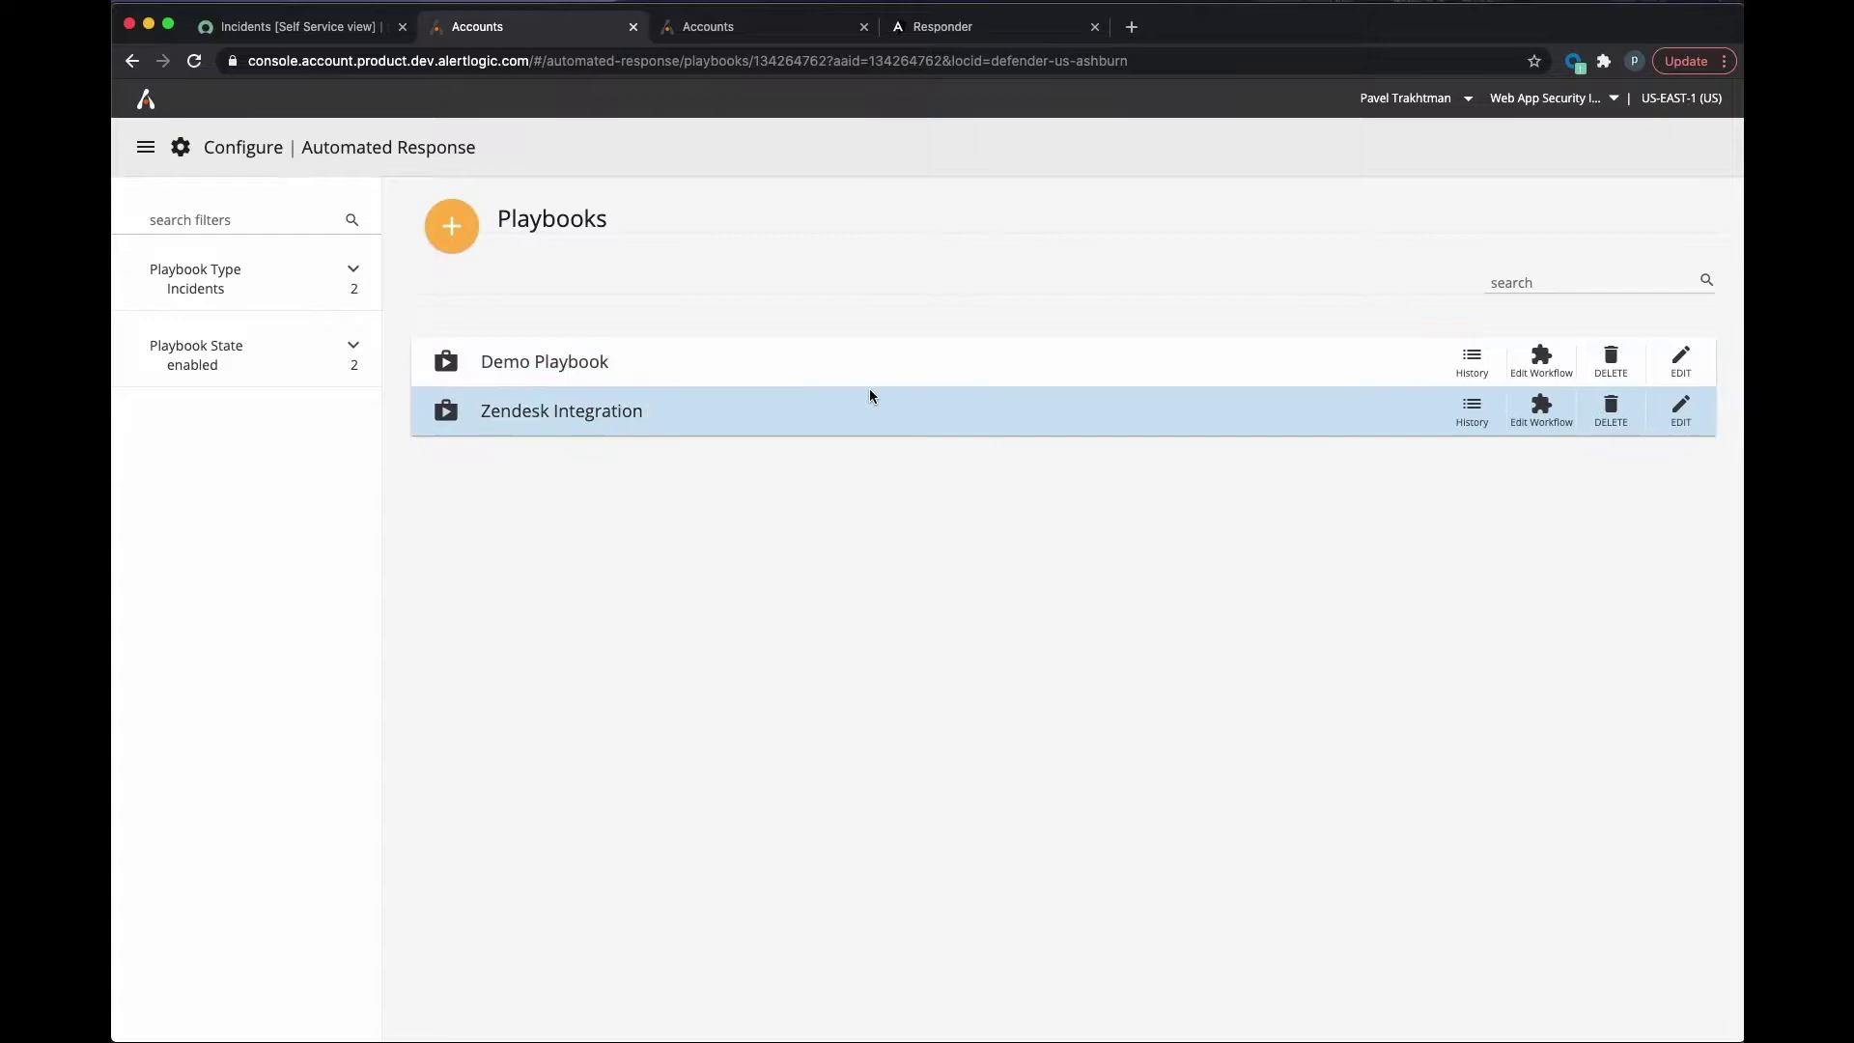
Step: Edit Demo Playbook and review the CreateServiceNowIncident task's Task, Request, Response and Publish settings
{"action": "left_click", "coordinate": [1540, 362]}
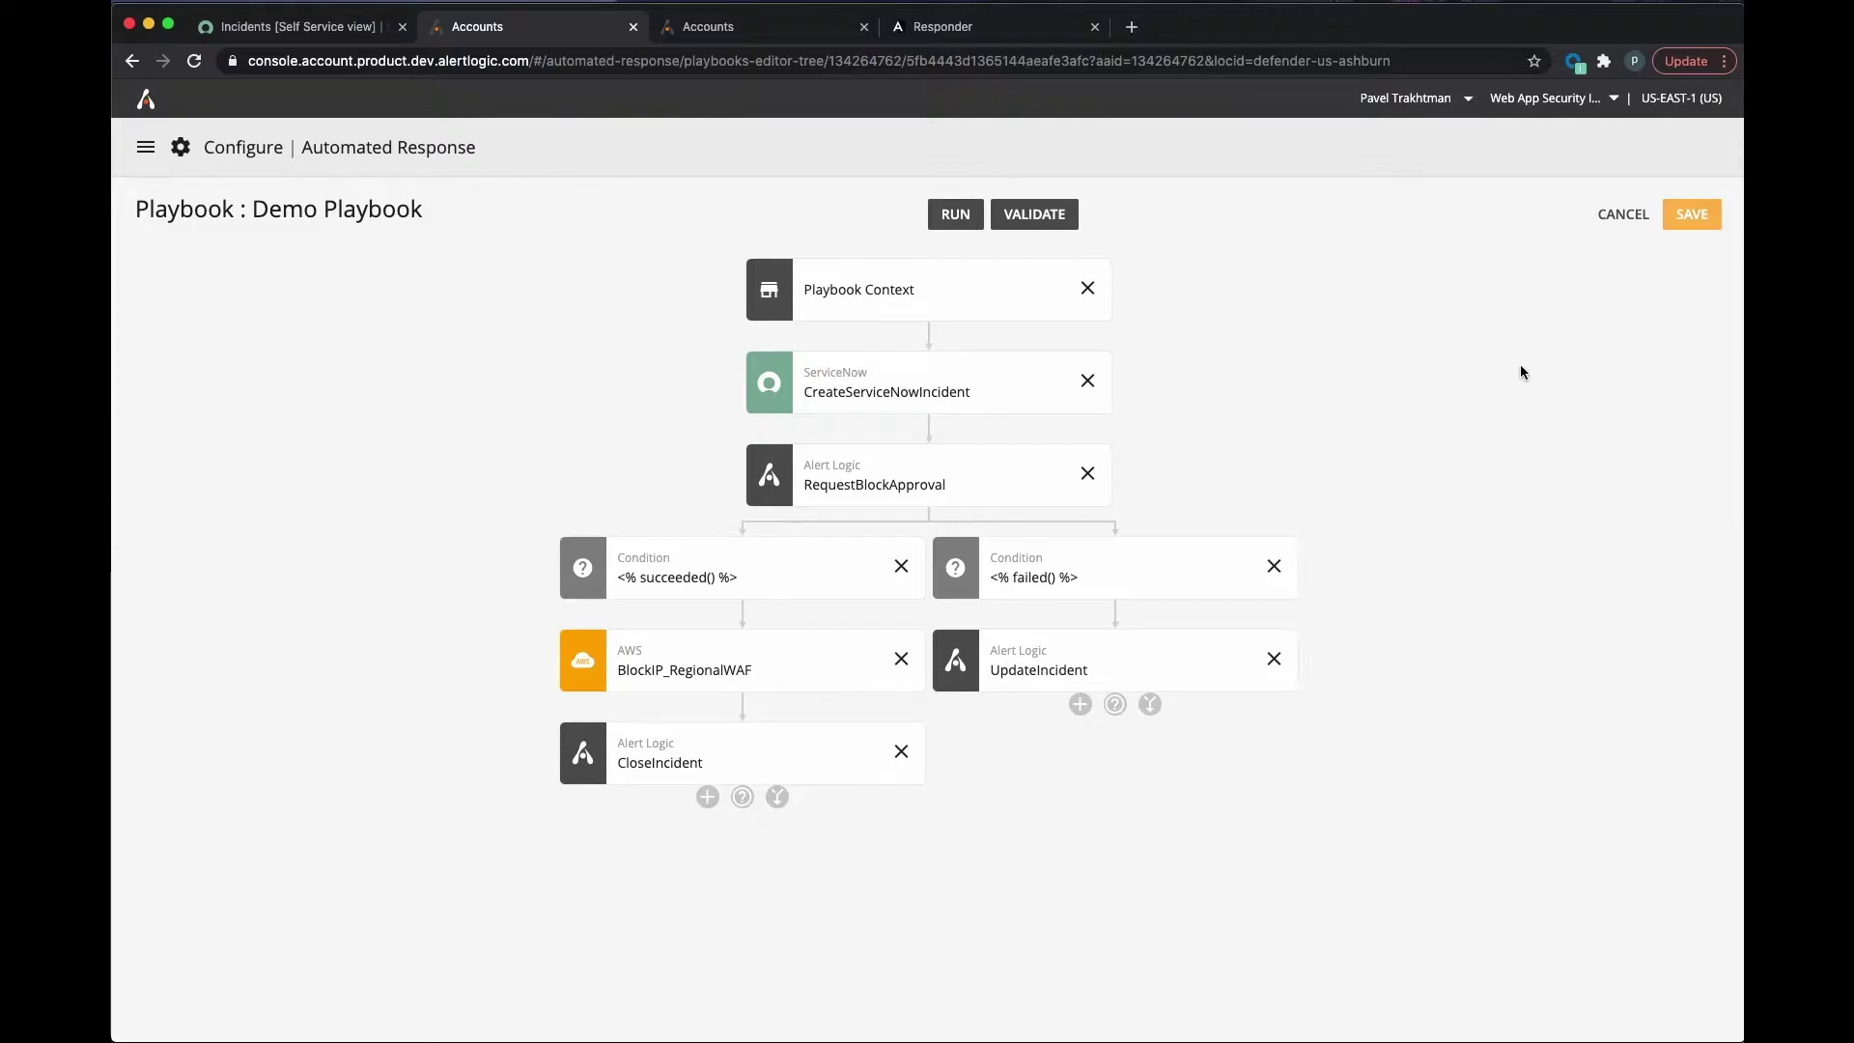
{"action": "left_click", "coordinate": [984, 377]}
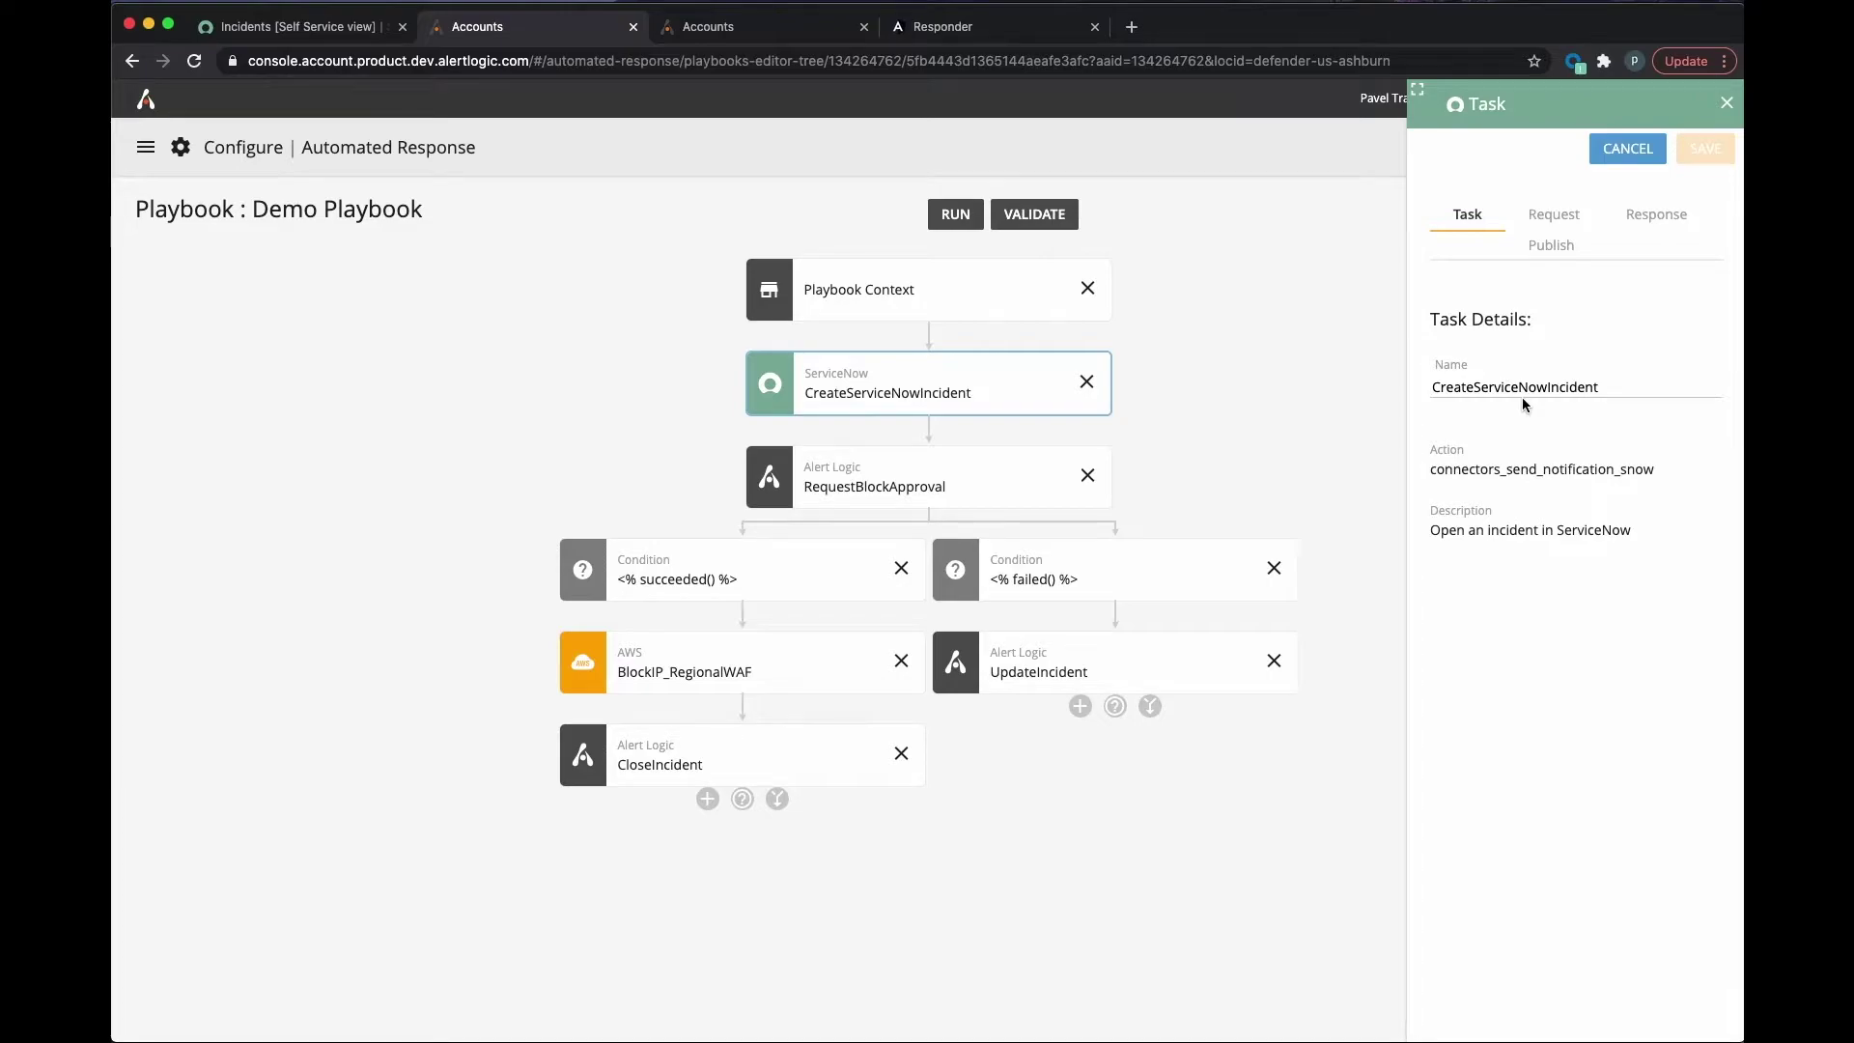
{"action": "left_click", "coordinate": [1548, 221]}
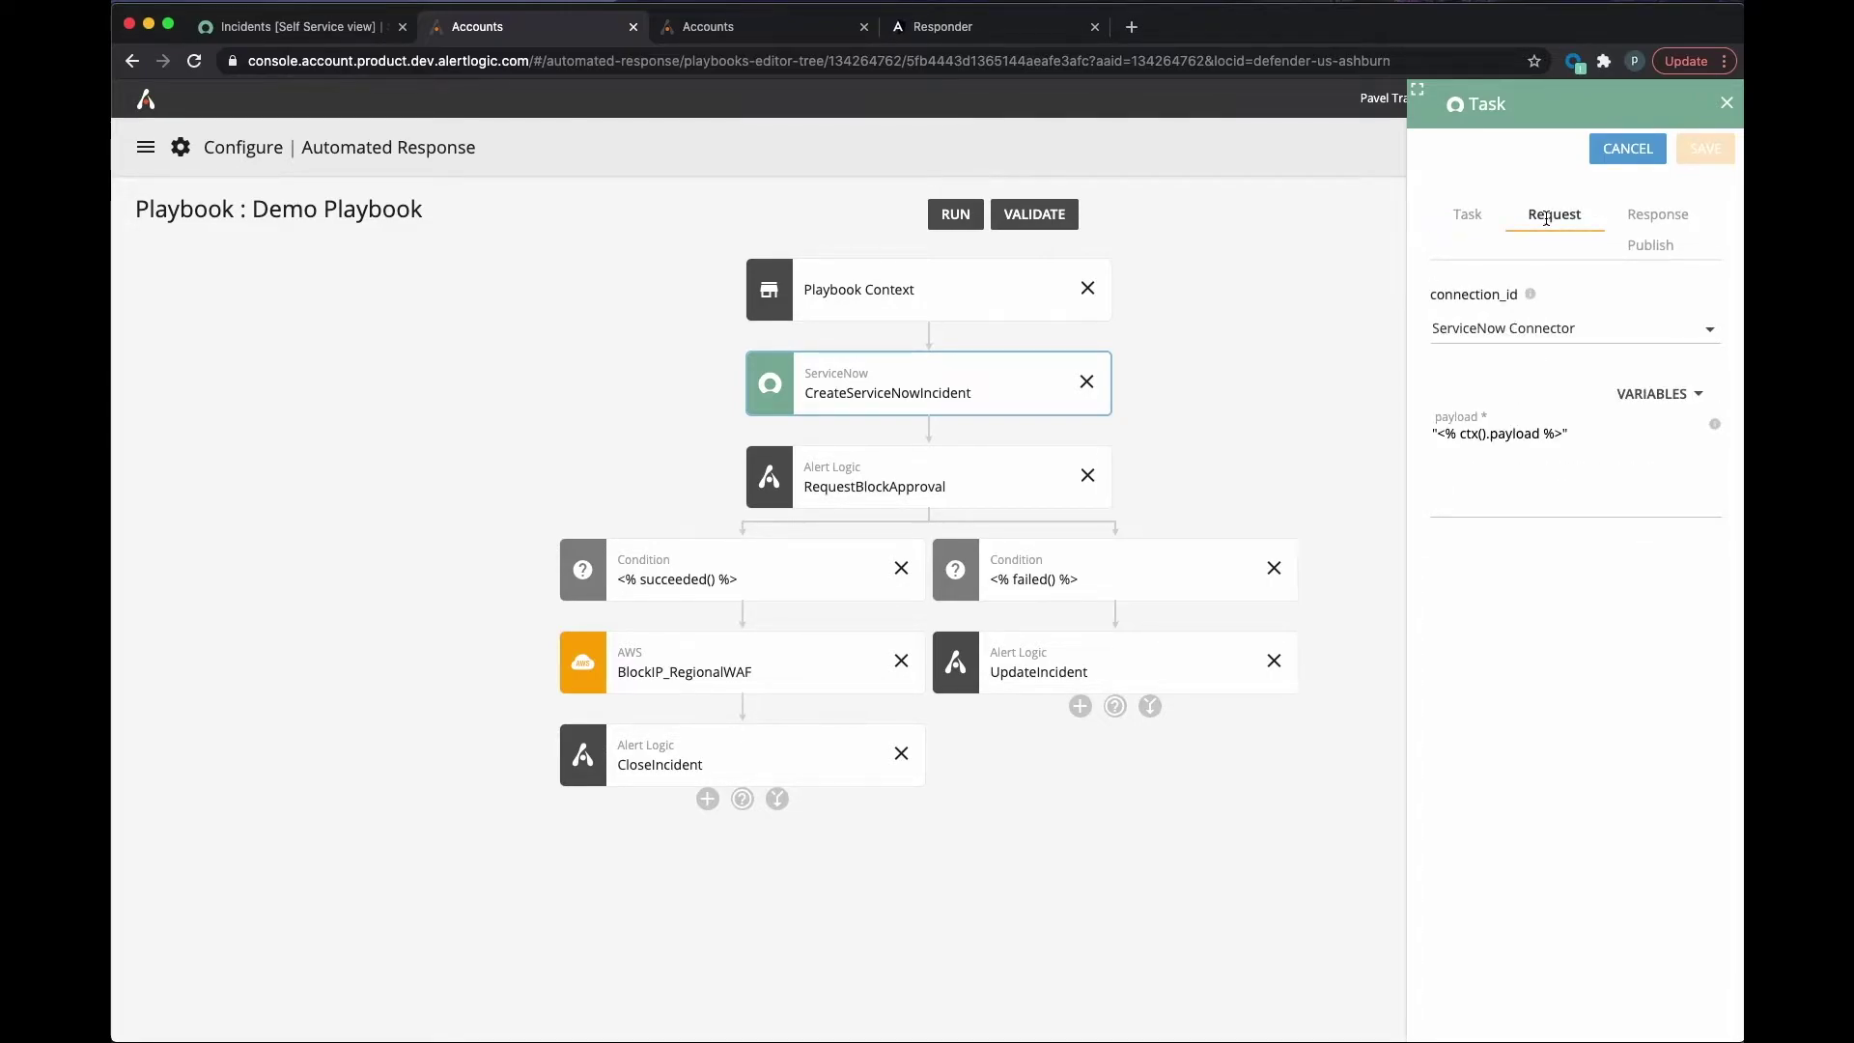
{"action": "left_click", "coordinate": [1641, 226]}
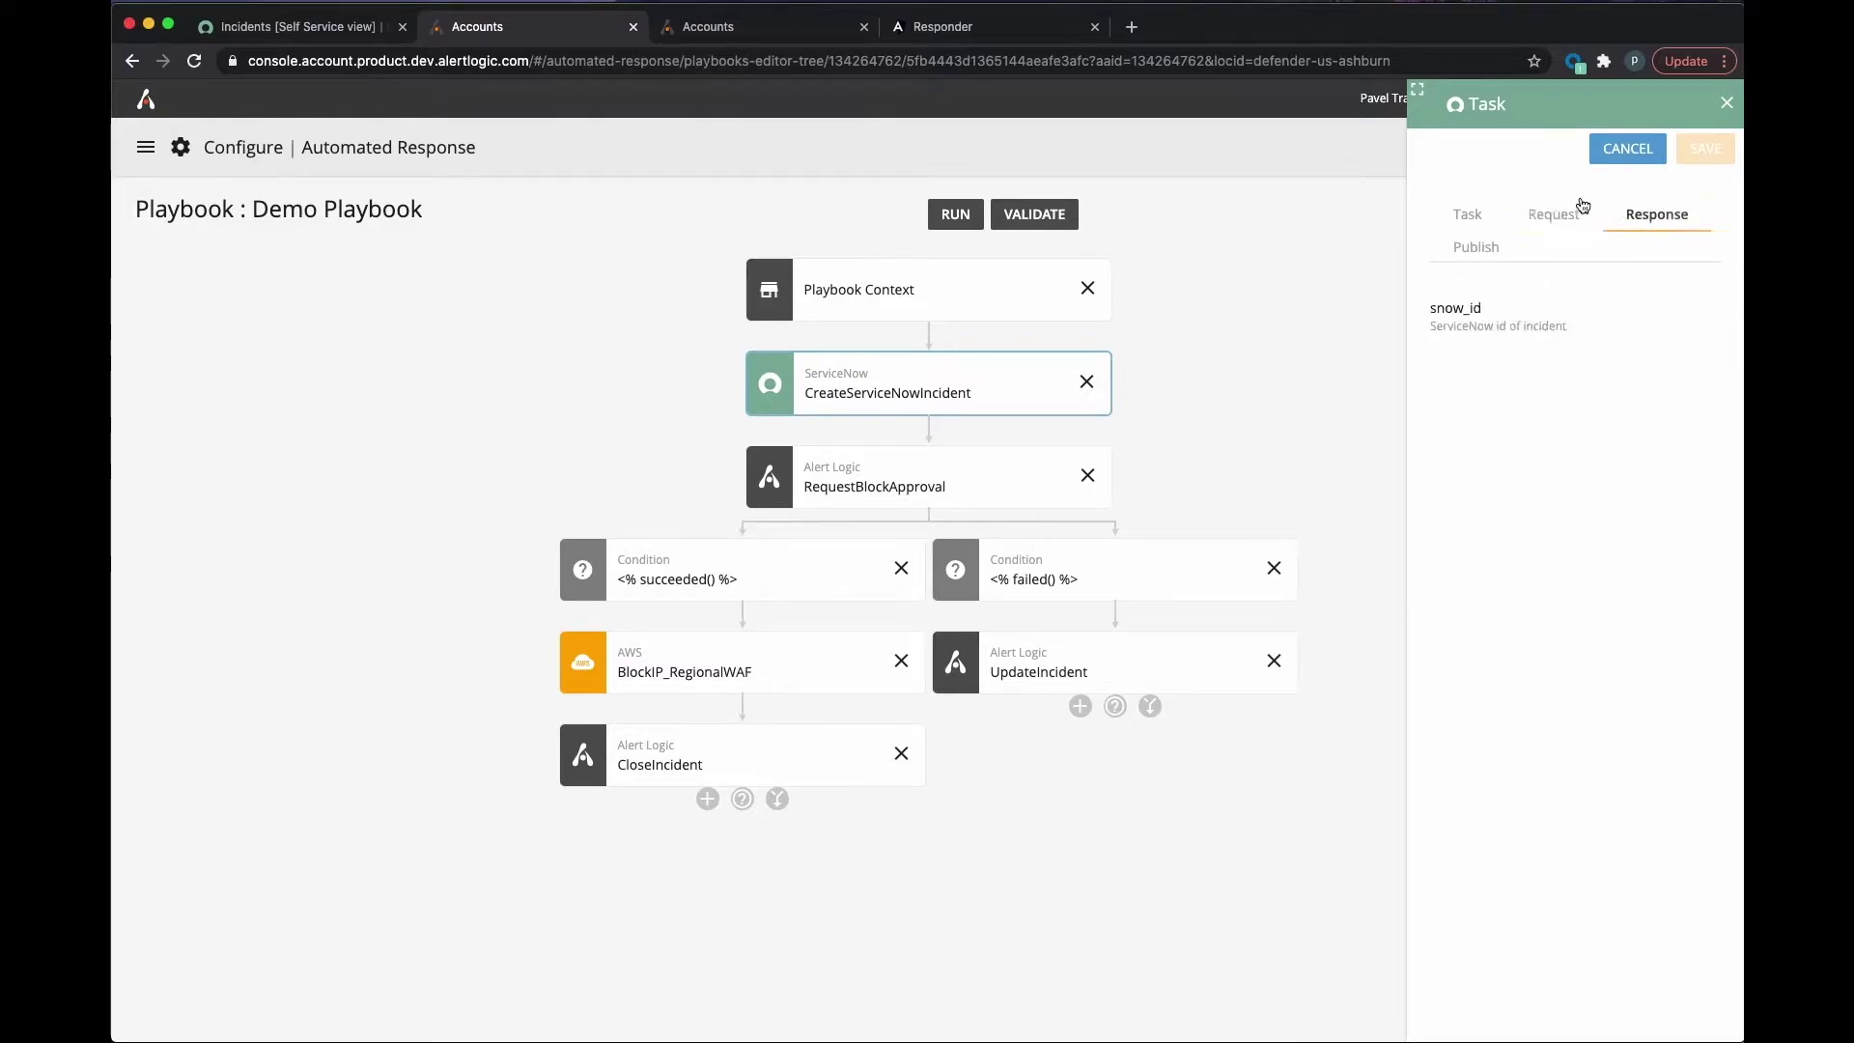
{"action": "left_click", "coordinate": [1417, 92]}
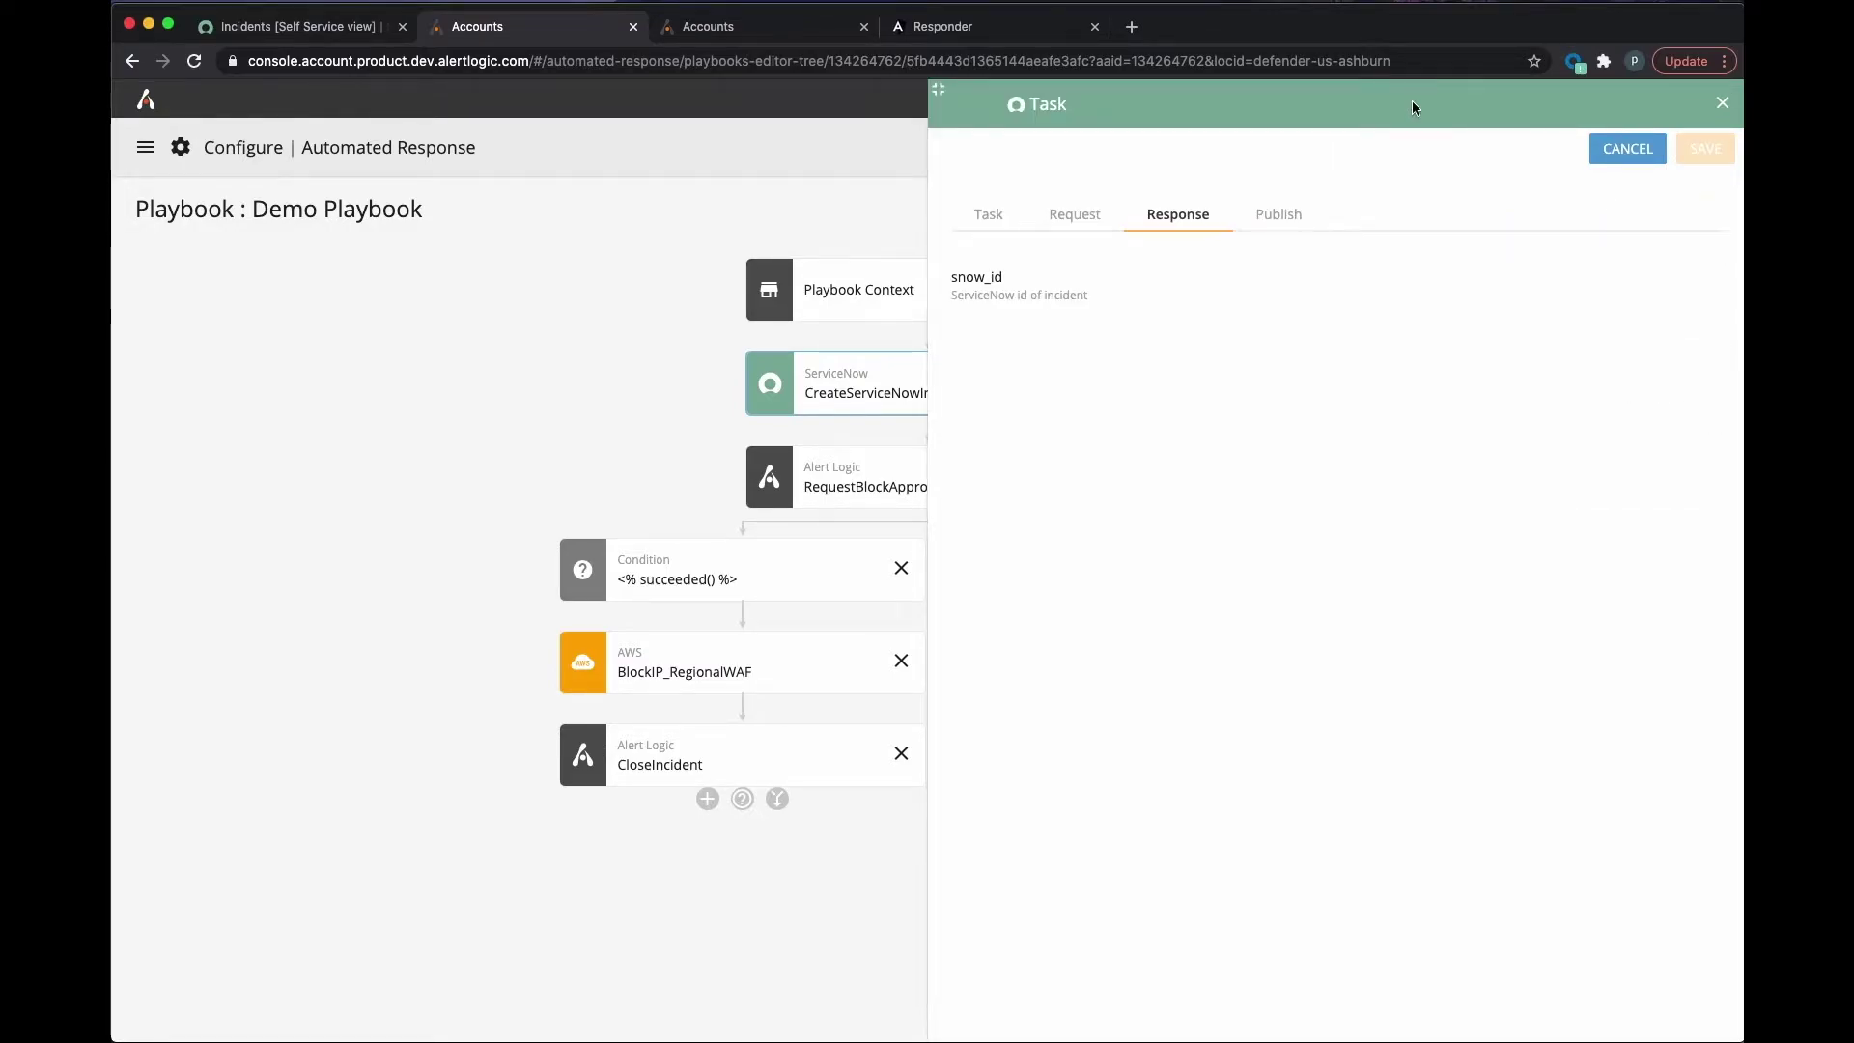
{"action": "left_click", "coordinate": [1267, 209]}
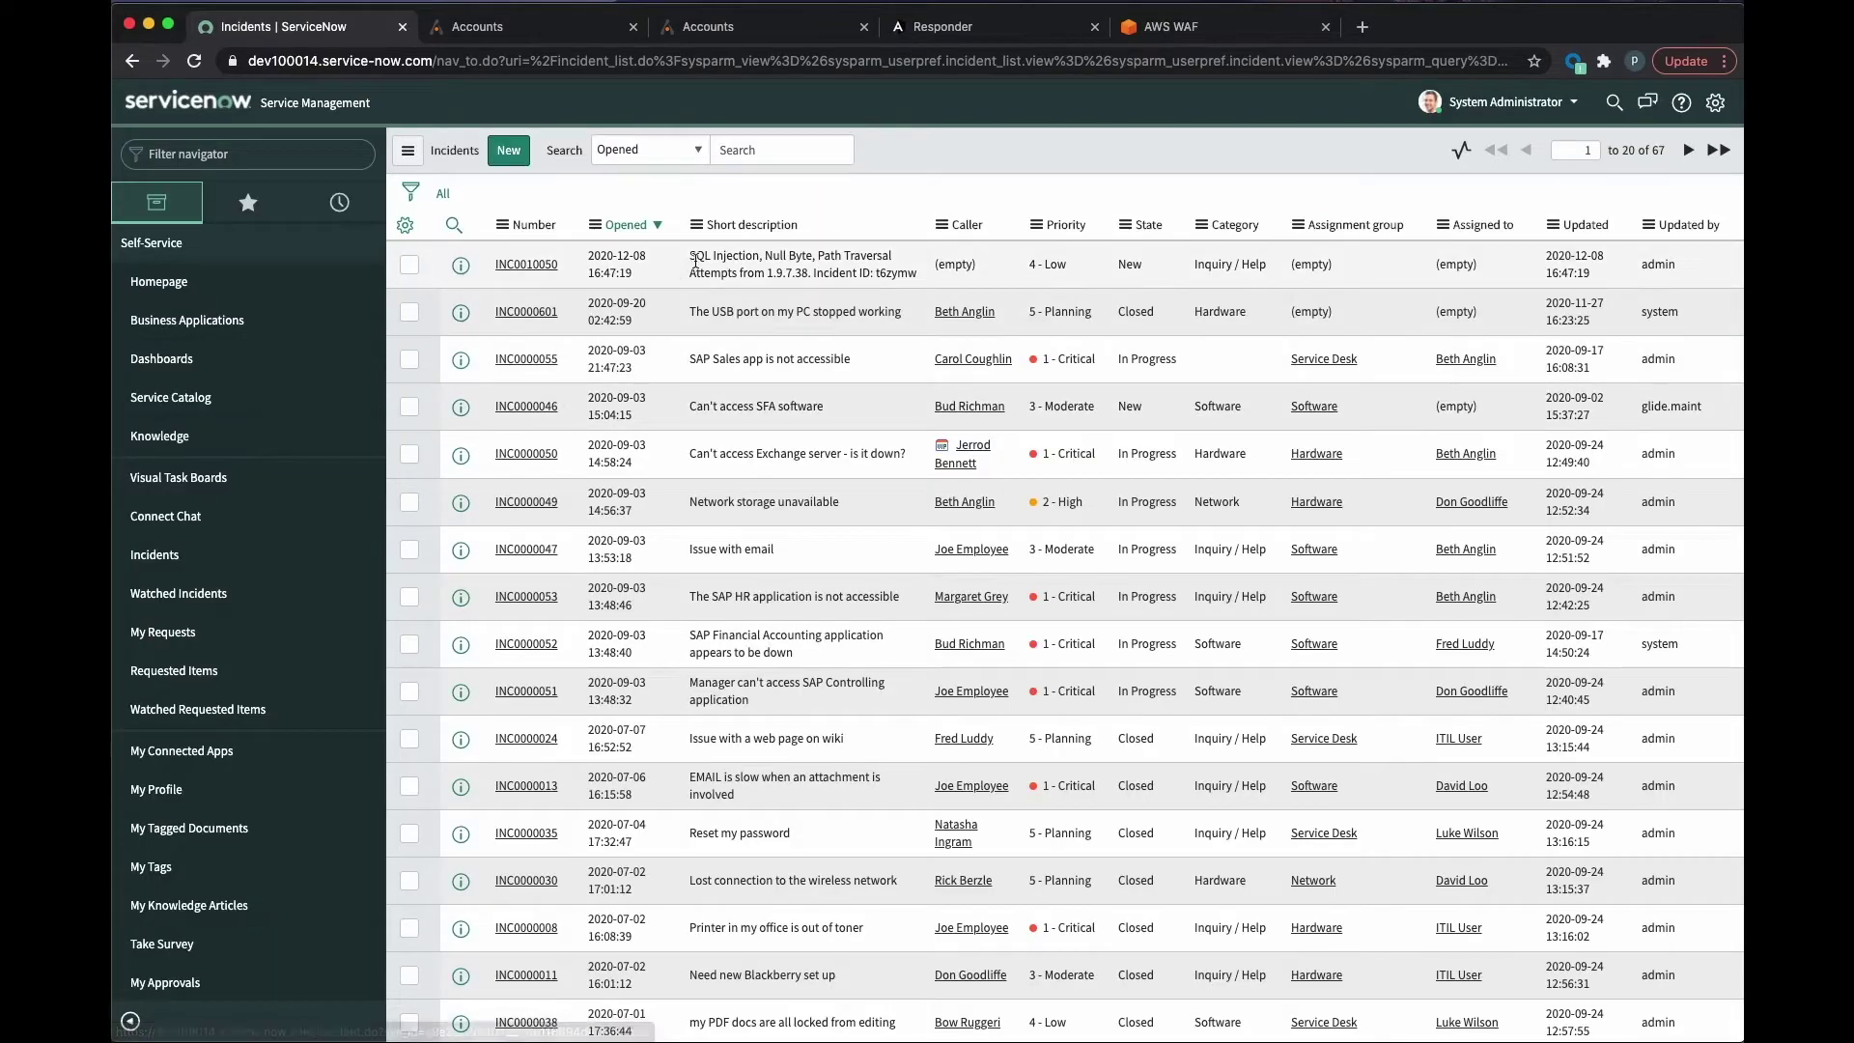
Step: Open ServiceNow incident INC0010050 and read its SQL Injection description from 1.9.7.38
{"action": "left_click", "coordinate": [532, 266]}
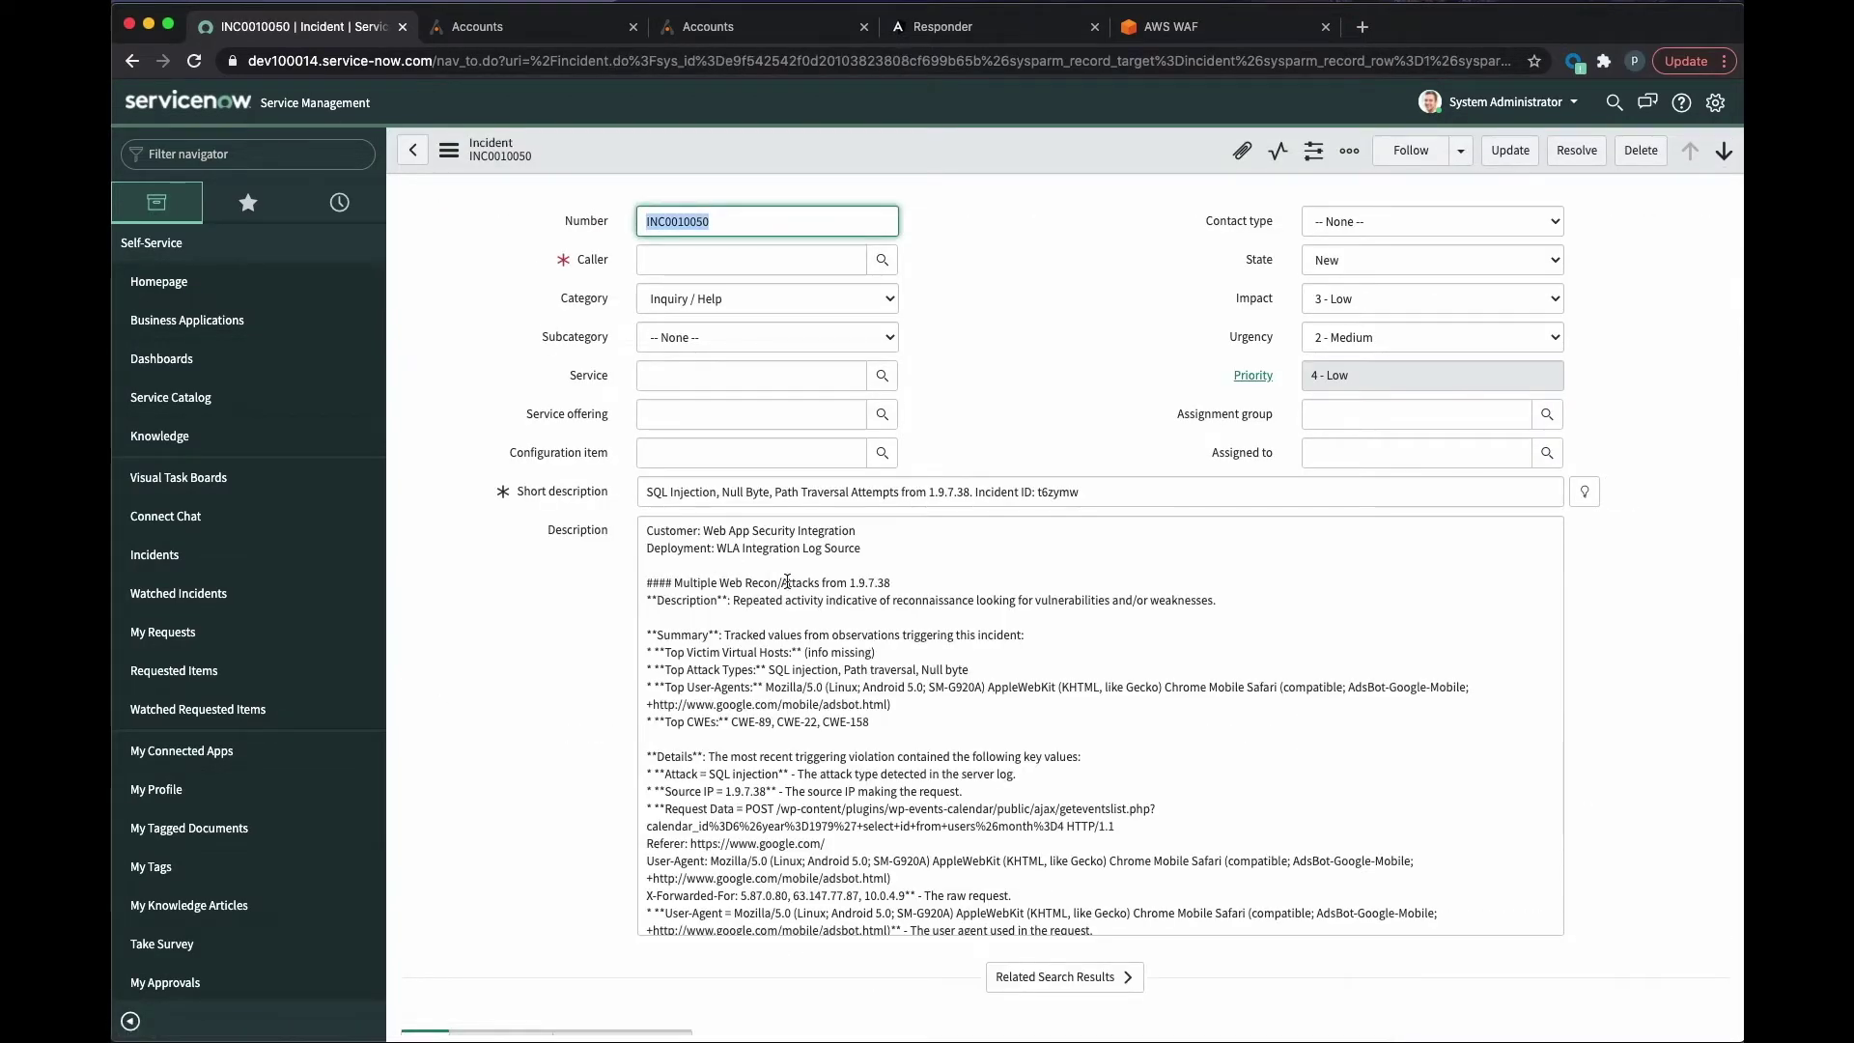
{"action": "scroll", "coordinate": [788, 580], "scroll_direction": "down", "scroll_amount": 2}
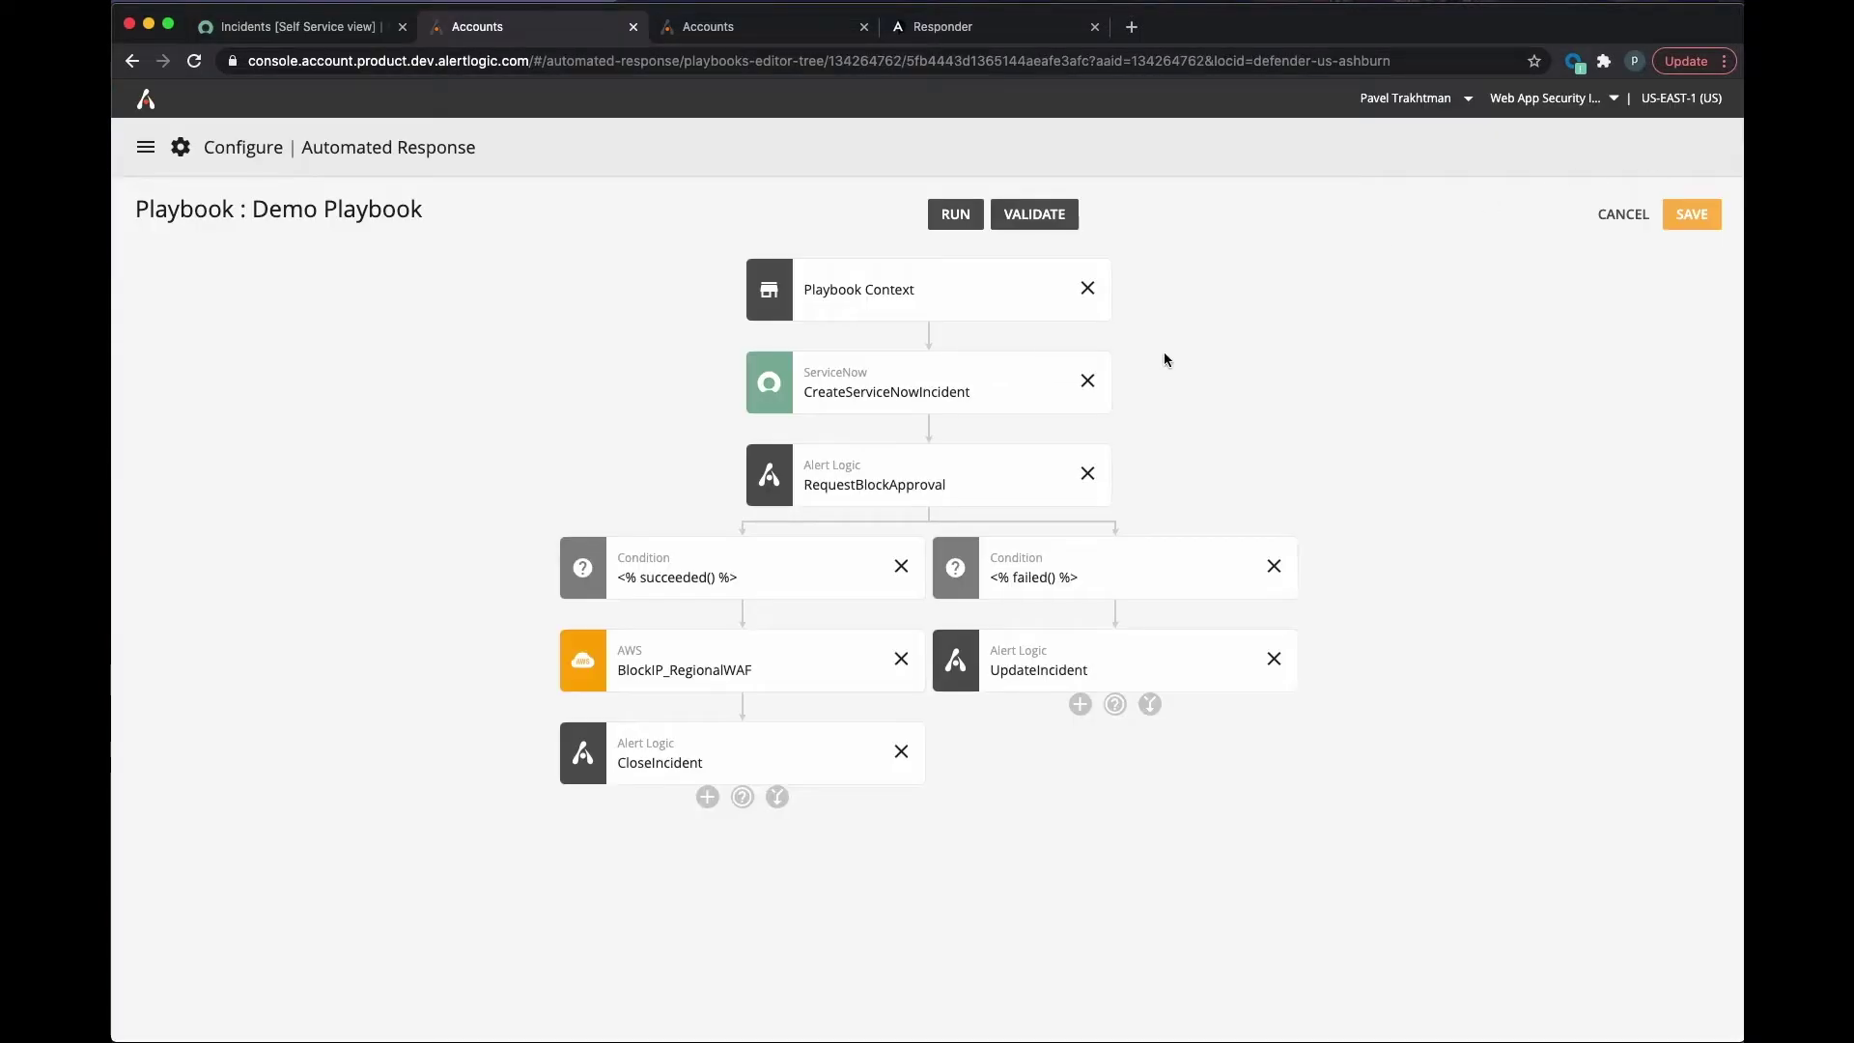
Step: Inspect the RequestBlockApproval task's request fields, including the email_to recipient address
{"action": "left_click", "coordinate": [958, 456]}
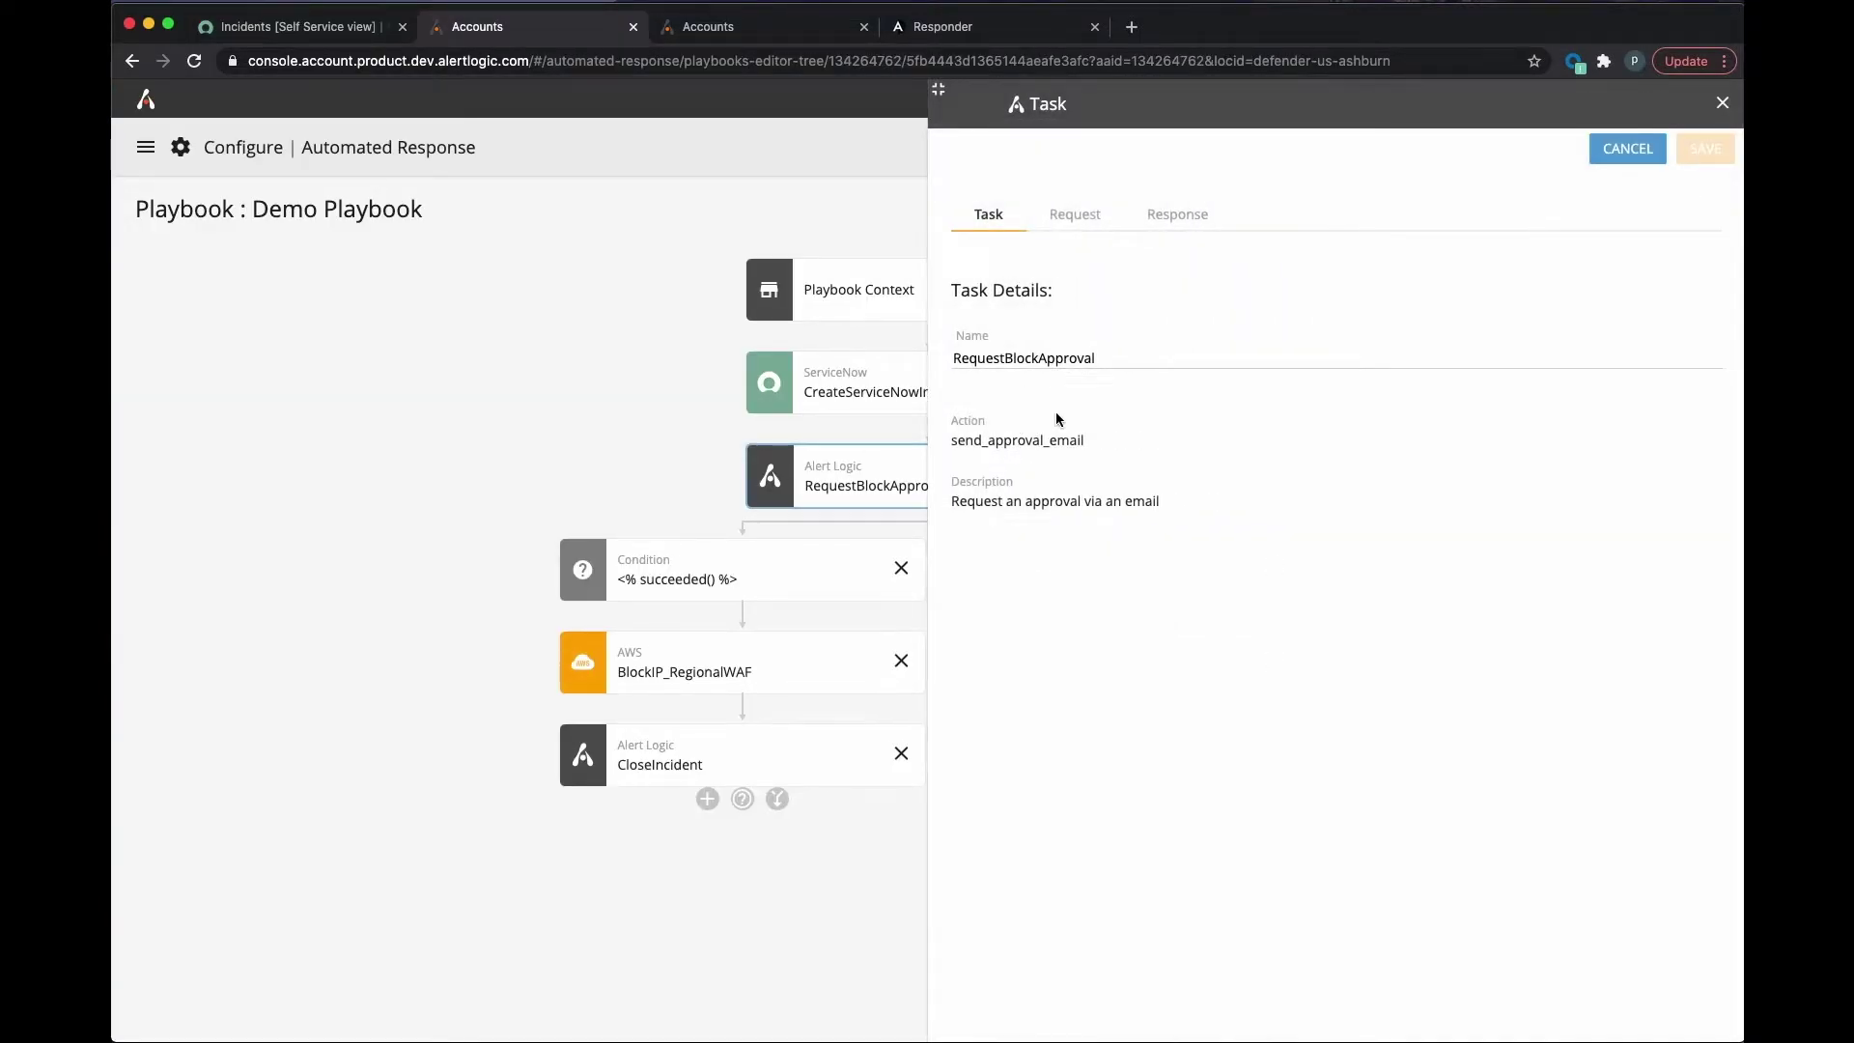
{"action": "left_click", "coordinate": [1078, 216]}
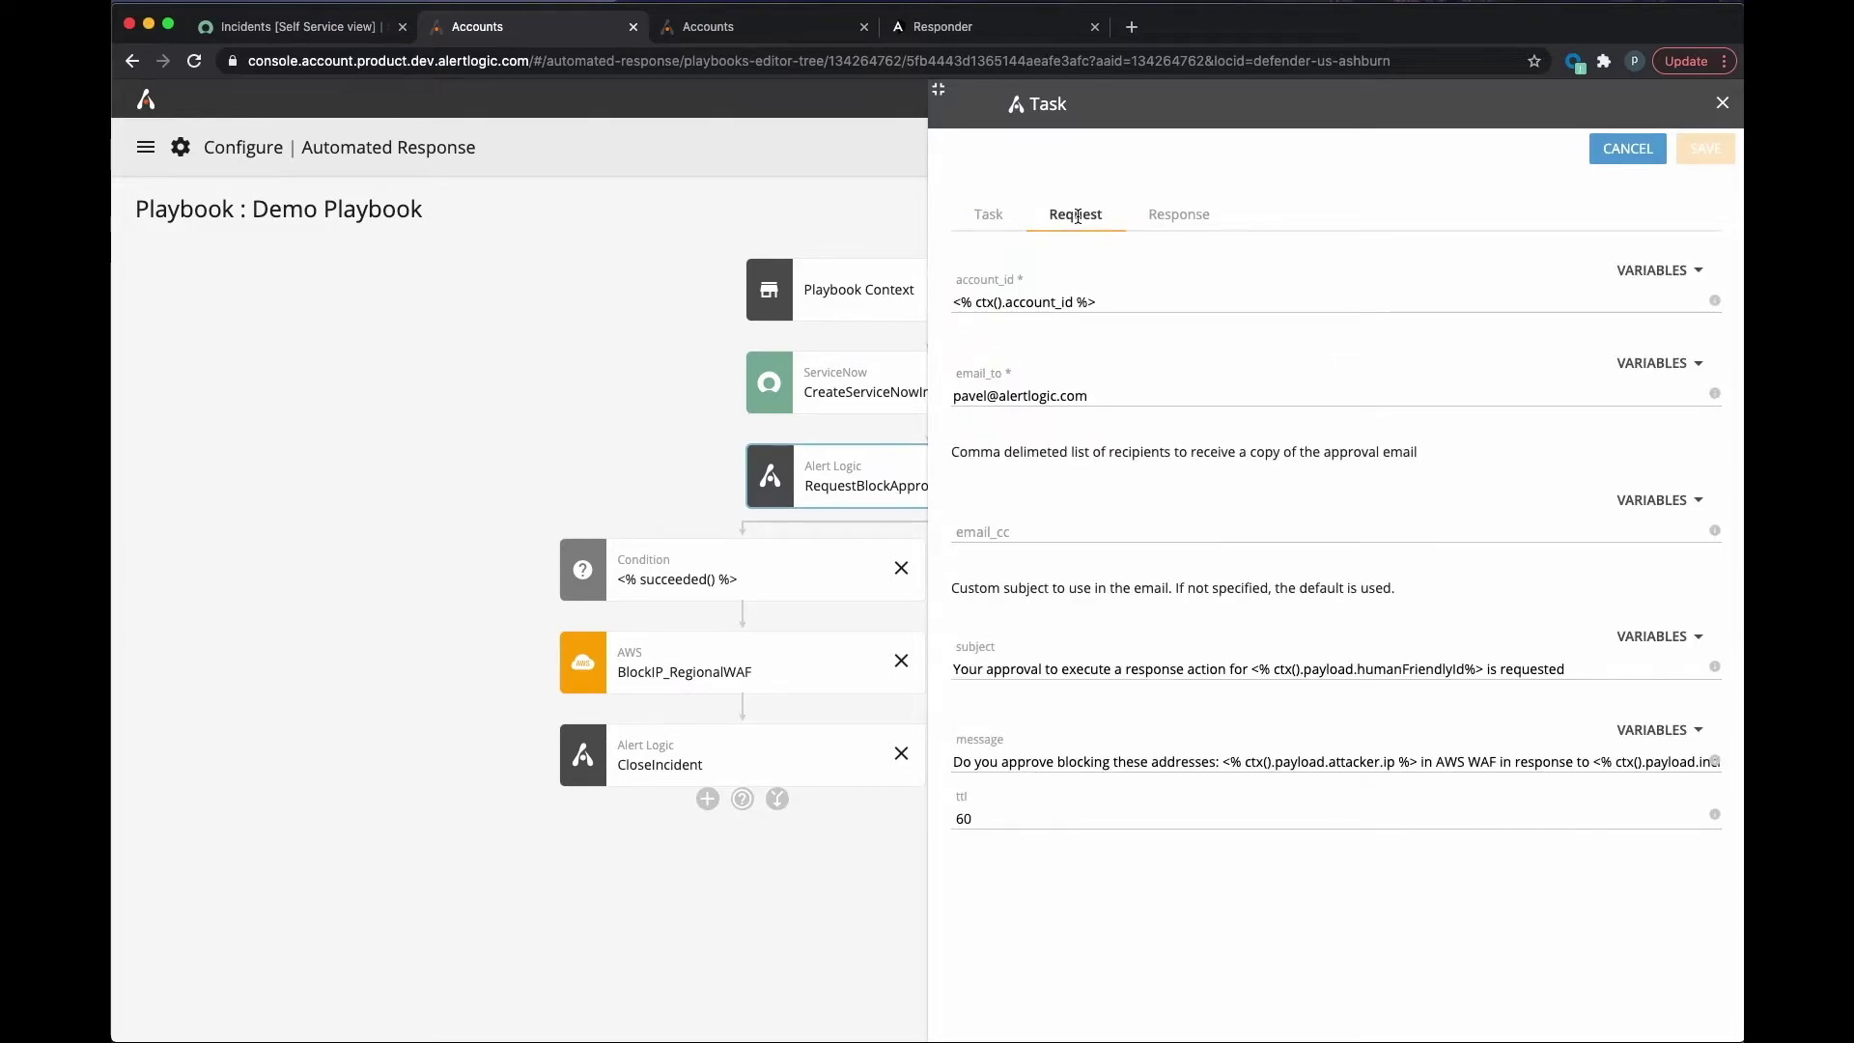
{"action": "double_click", "coordinate": [1033, 398]}
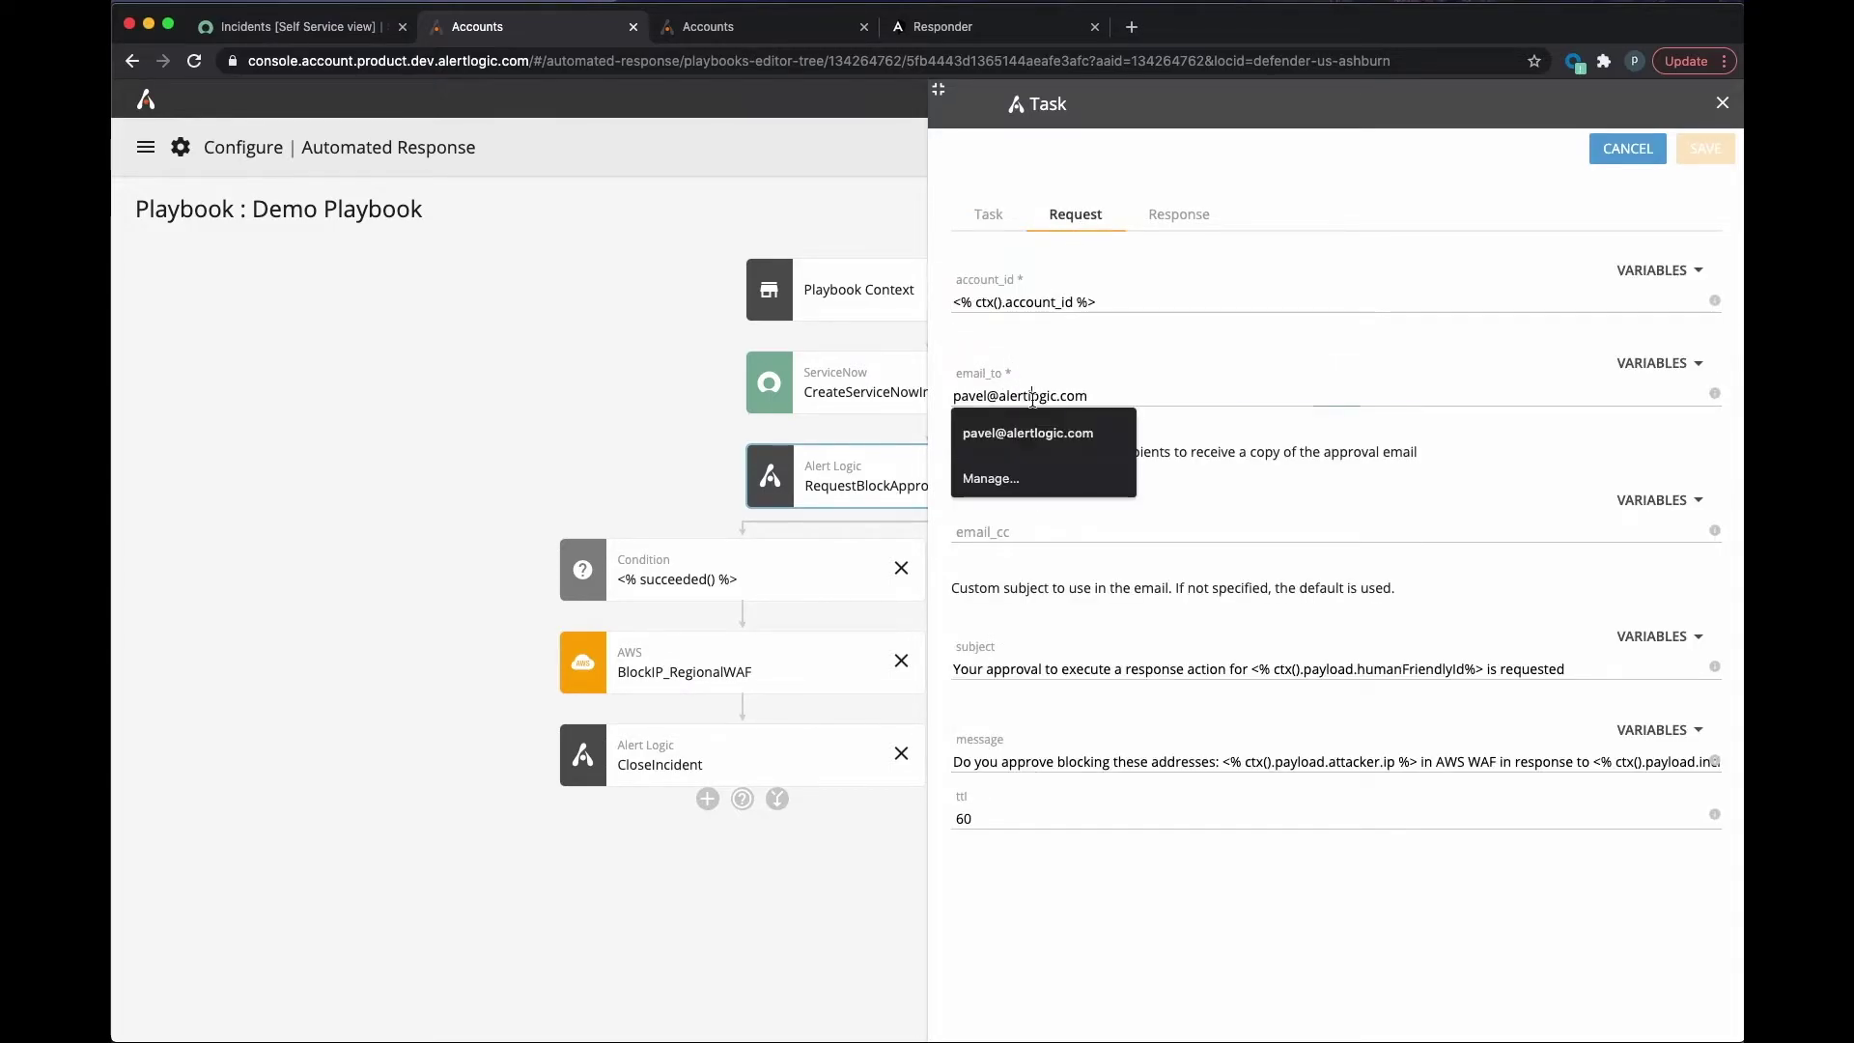
{"action": "left_click", "coordinate": [1128, 391]}
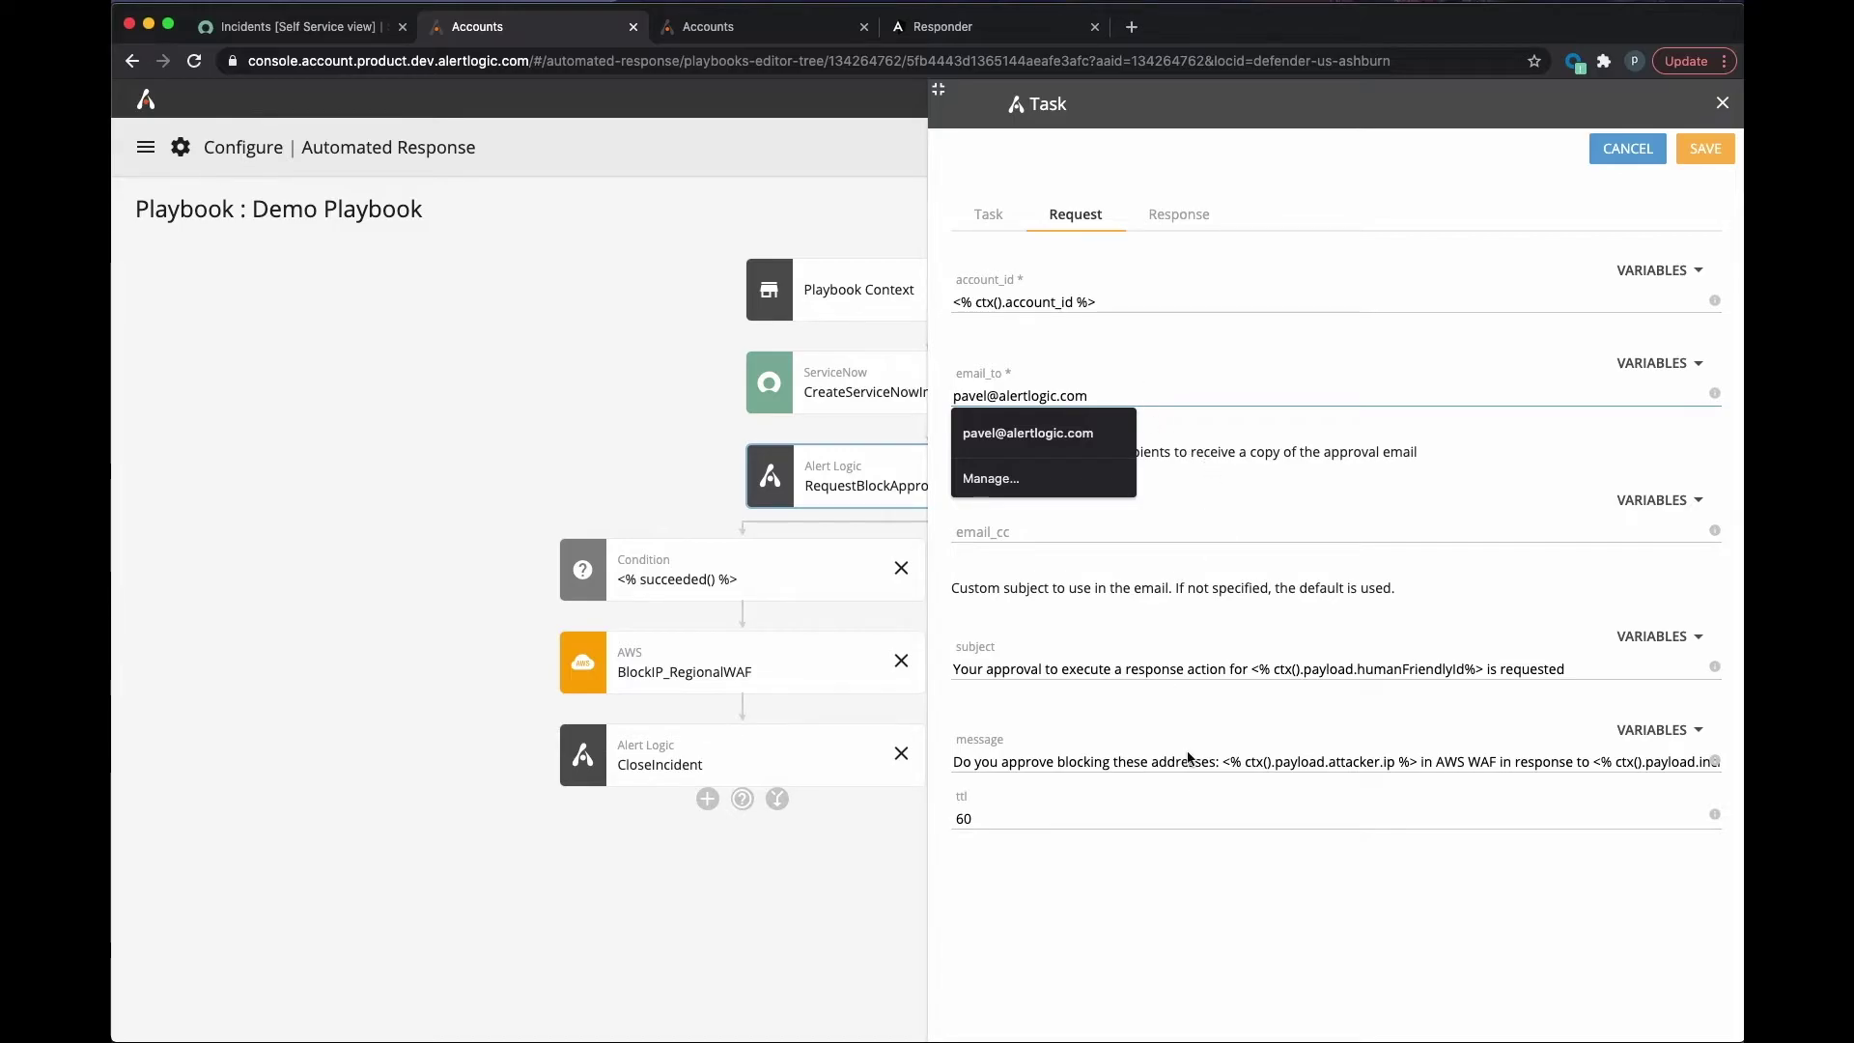
{"action": "left_click", "coordinate": [1178, 903]}
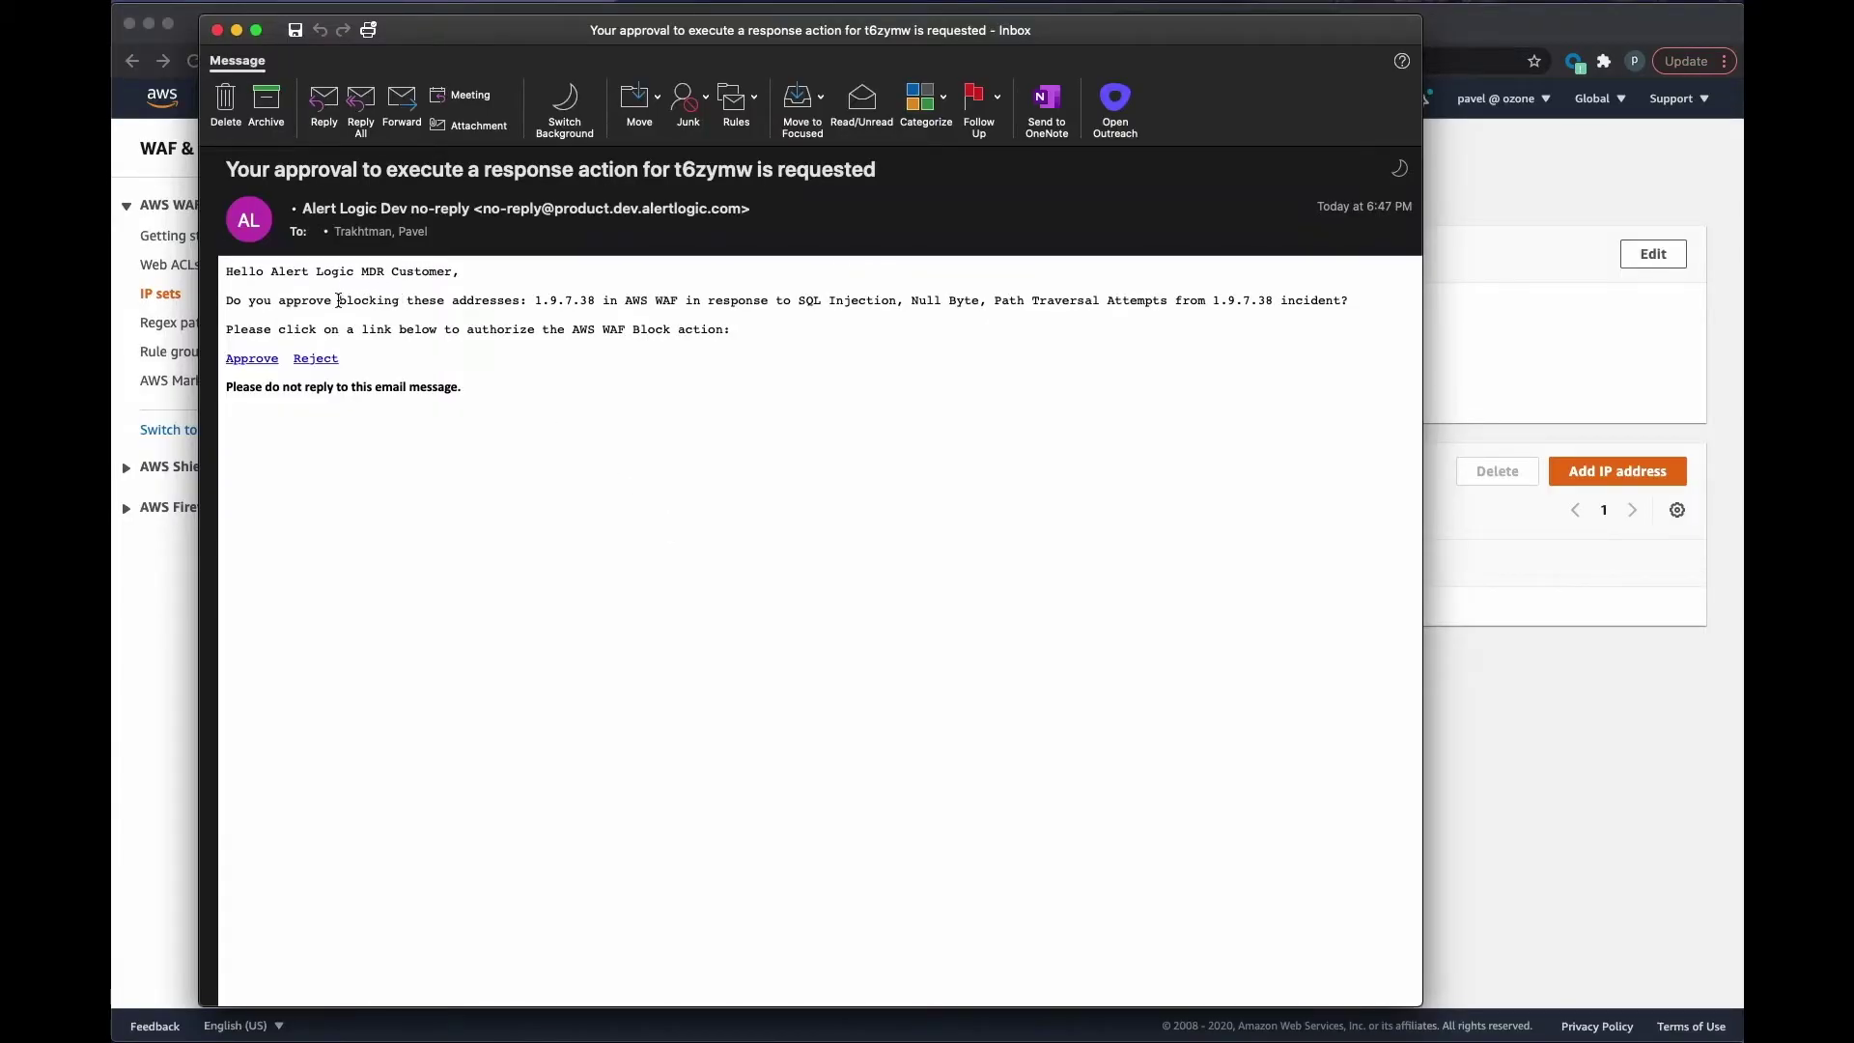
Step: Review the approval email and BlockIP_RegionalWAF request, then confirm 1.9.7.38/32 in the WAF blocklist
{"action": "left_click_drag", "start_coordinate": [229, 301], "coordinate": [1303, 307]}
{"action": "left_click", "coordinate": [696, 448]}
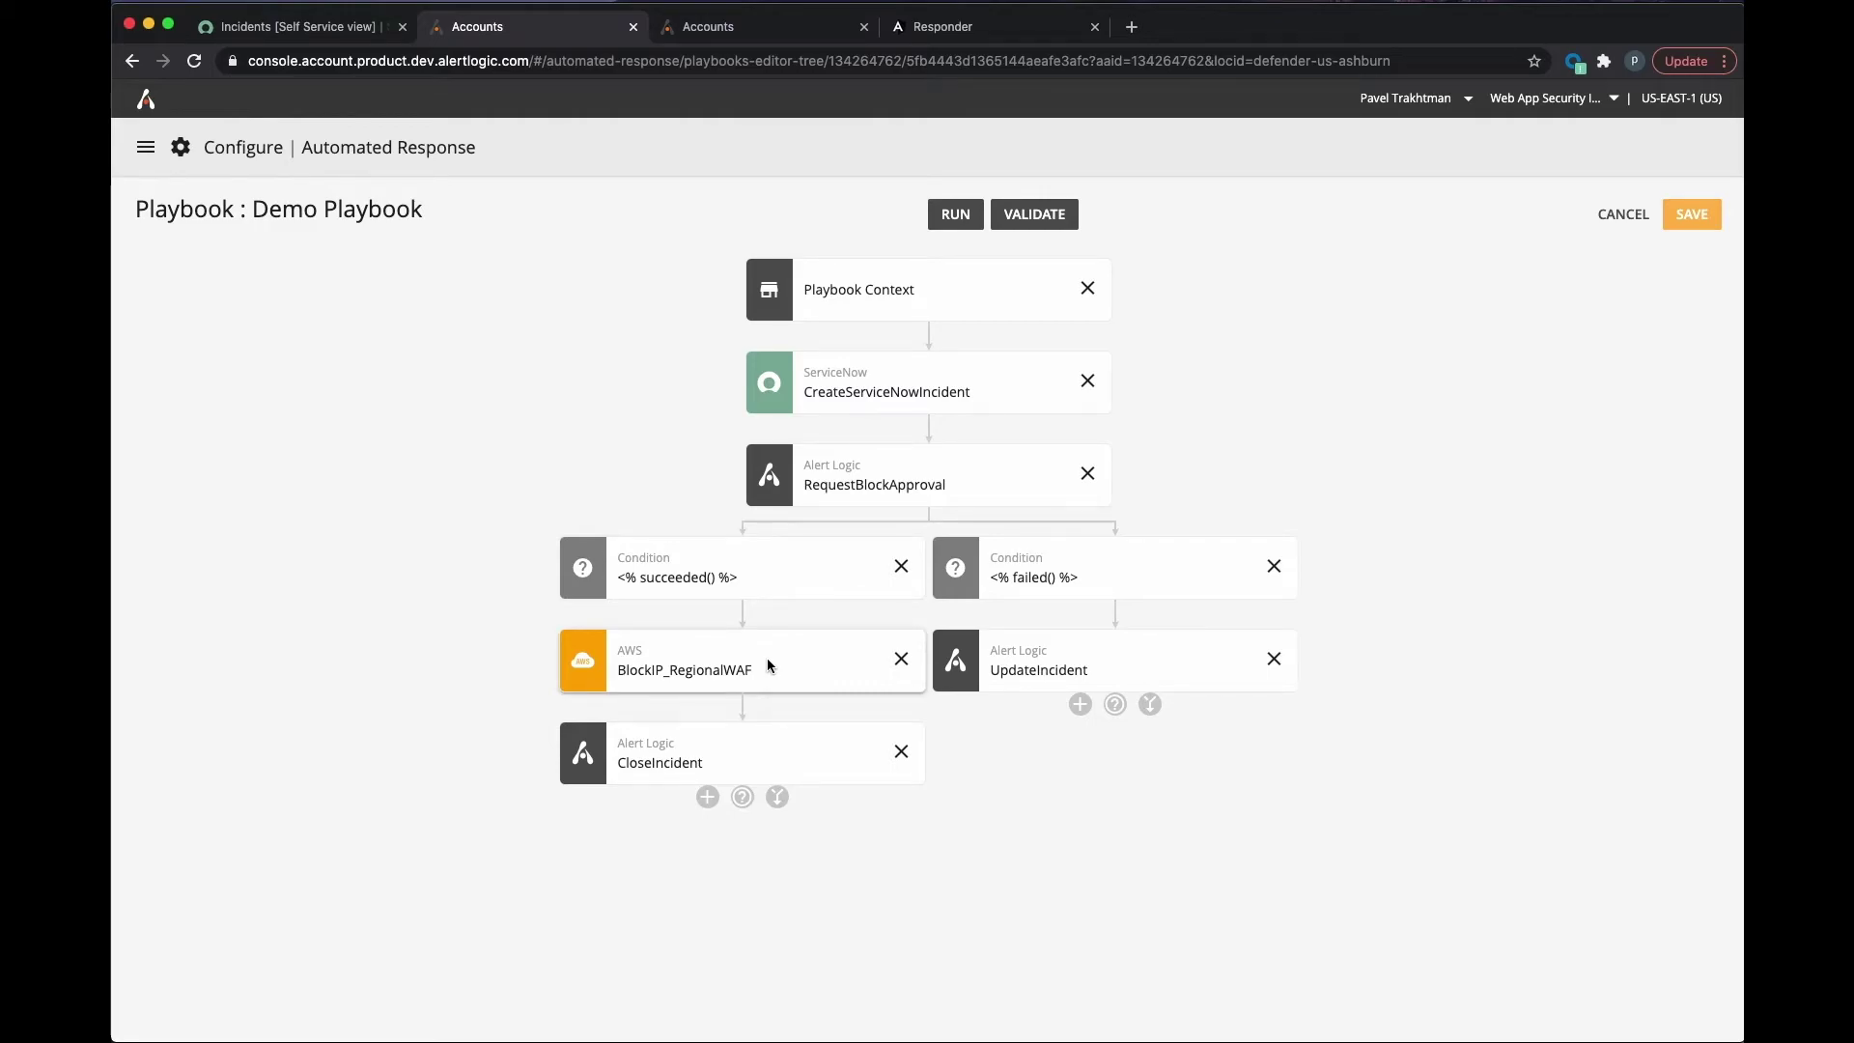
{"action": "left_click", "coordinate": [767, 663]}
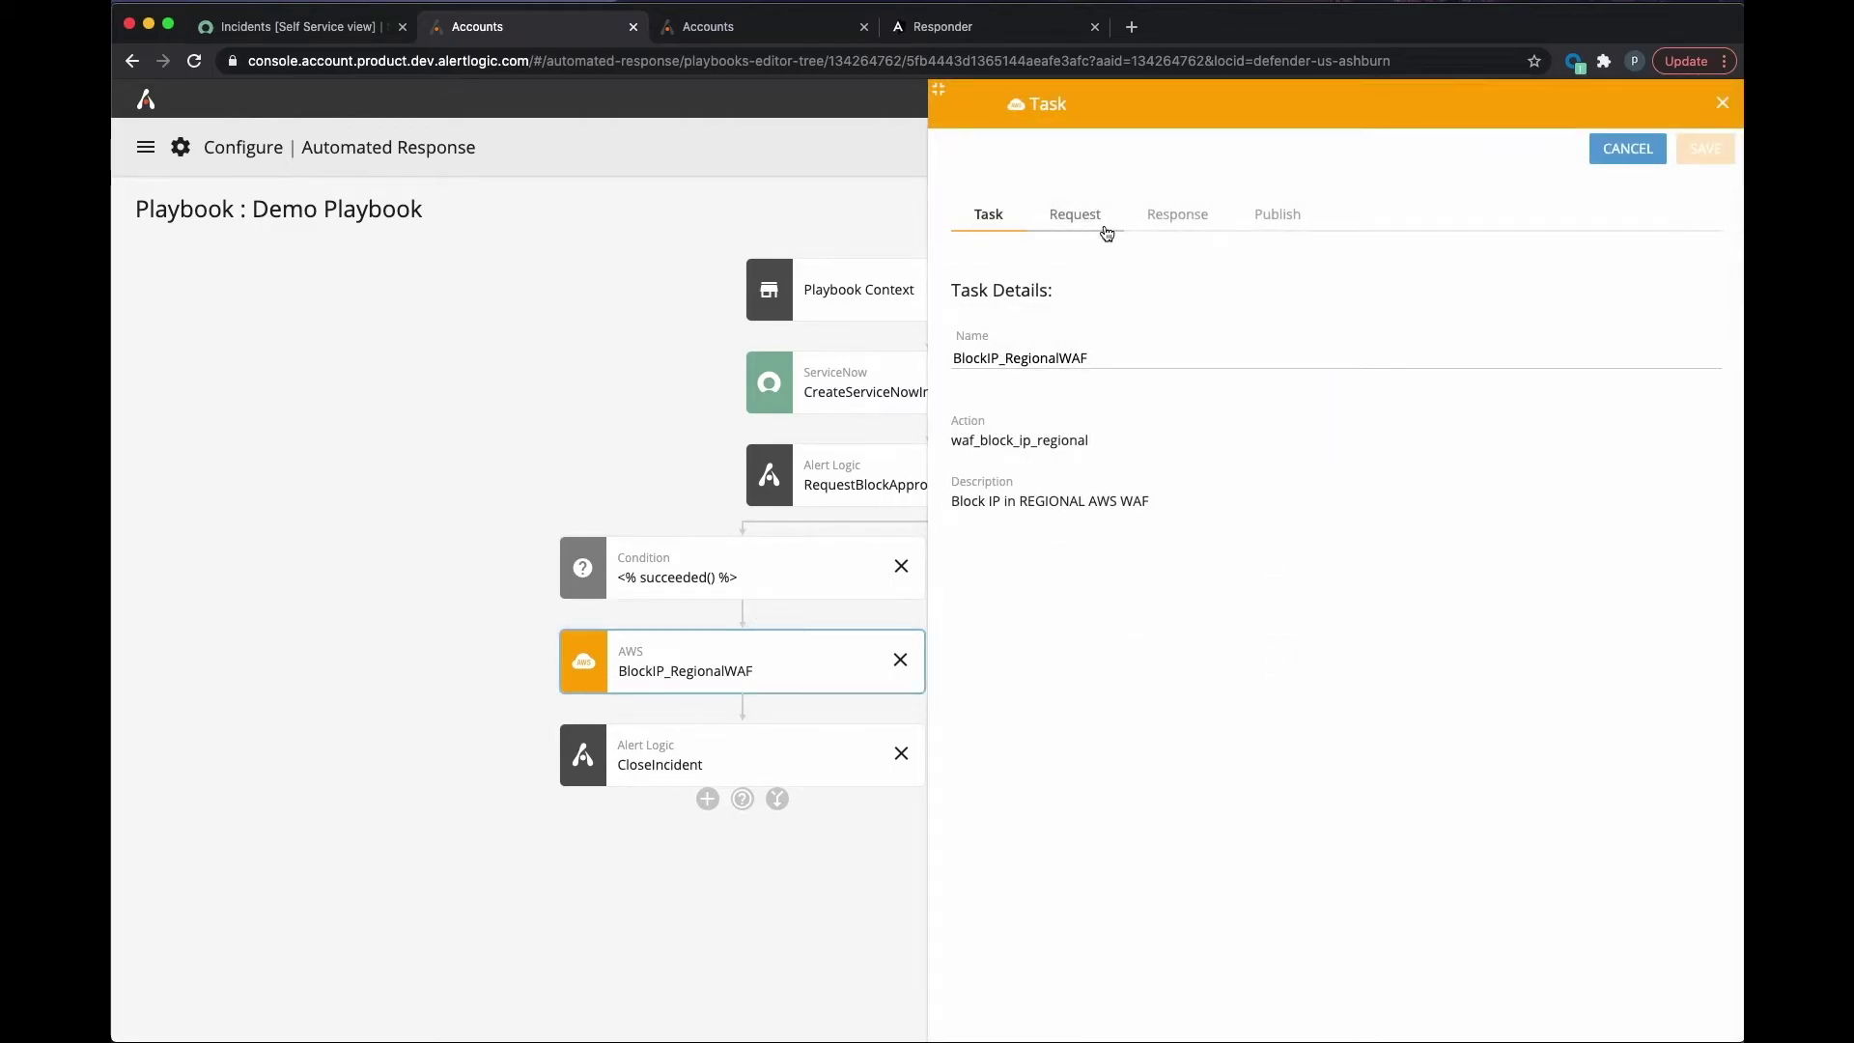
{"action": "left_click", "coordinate": [1106, 232]}
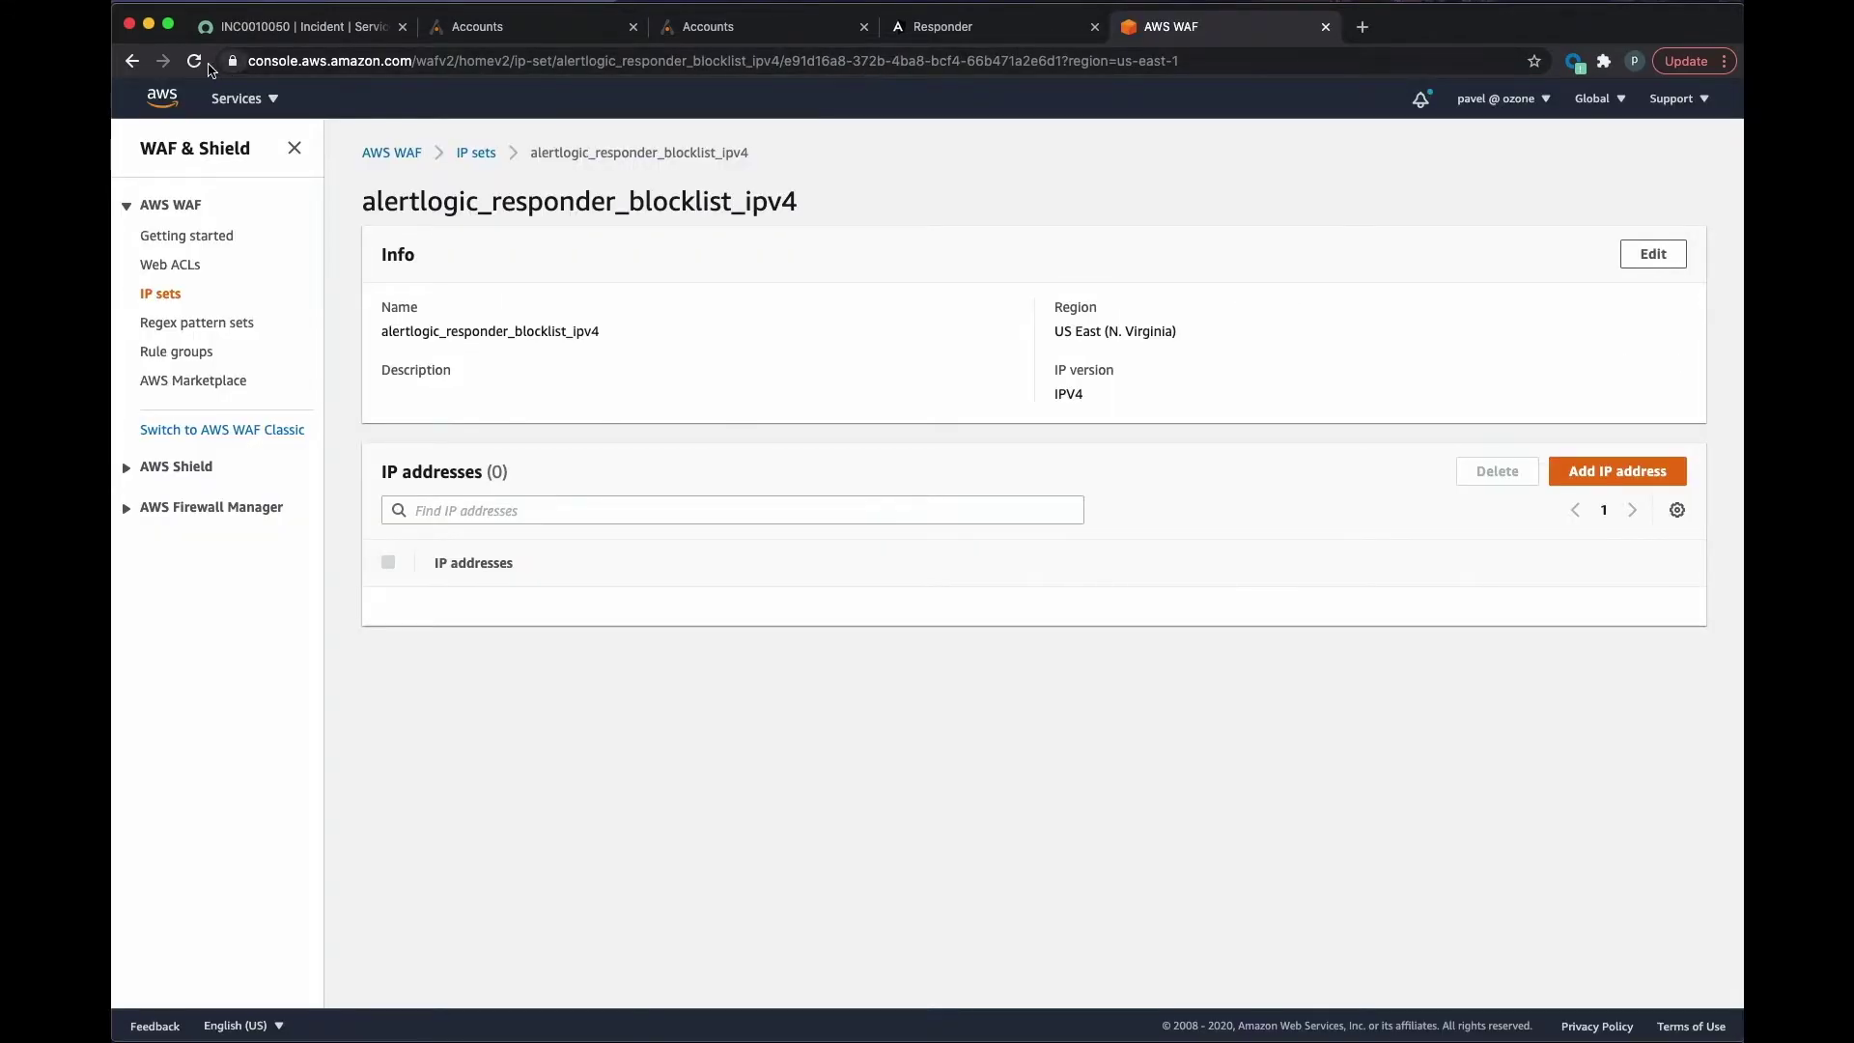
{"action": "left_click", "coordinate": [196, 64]}
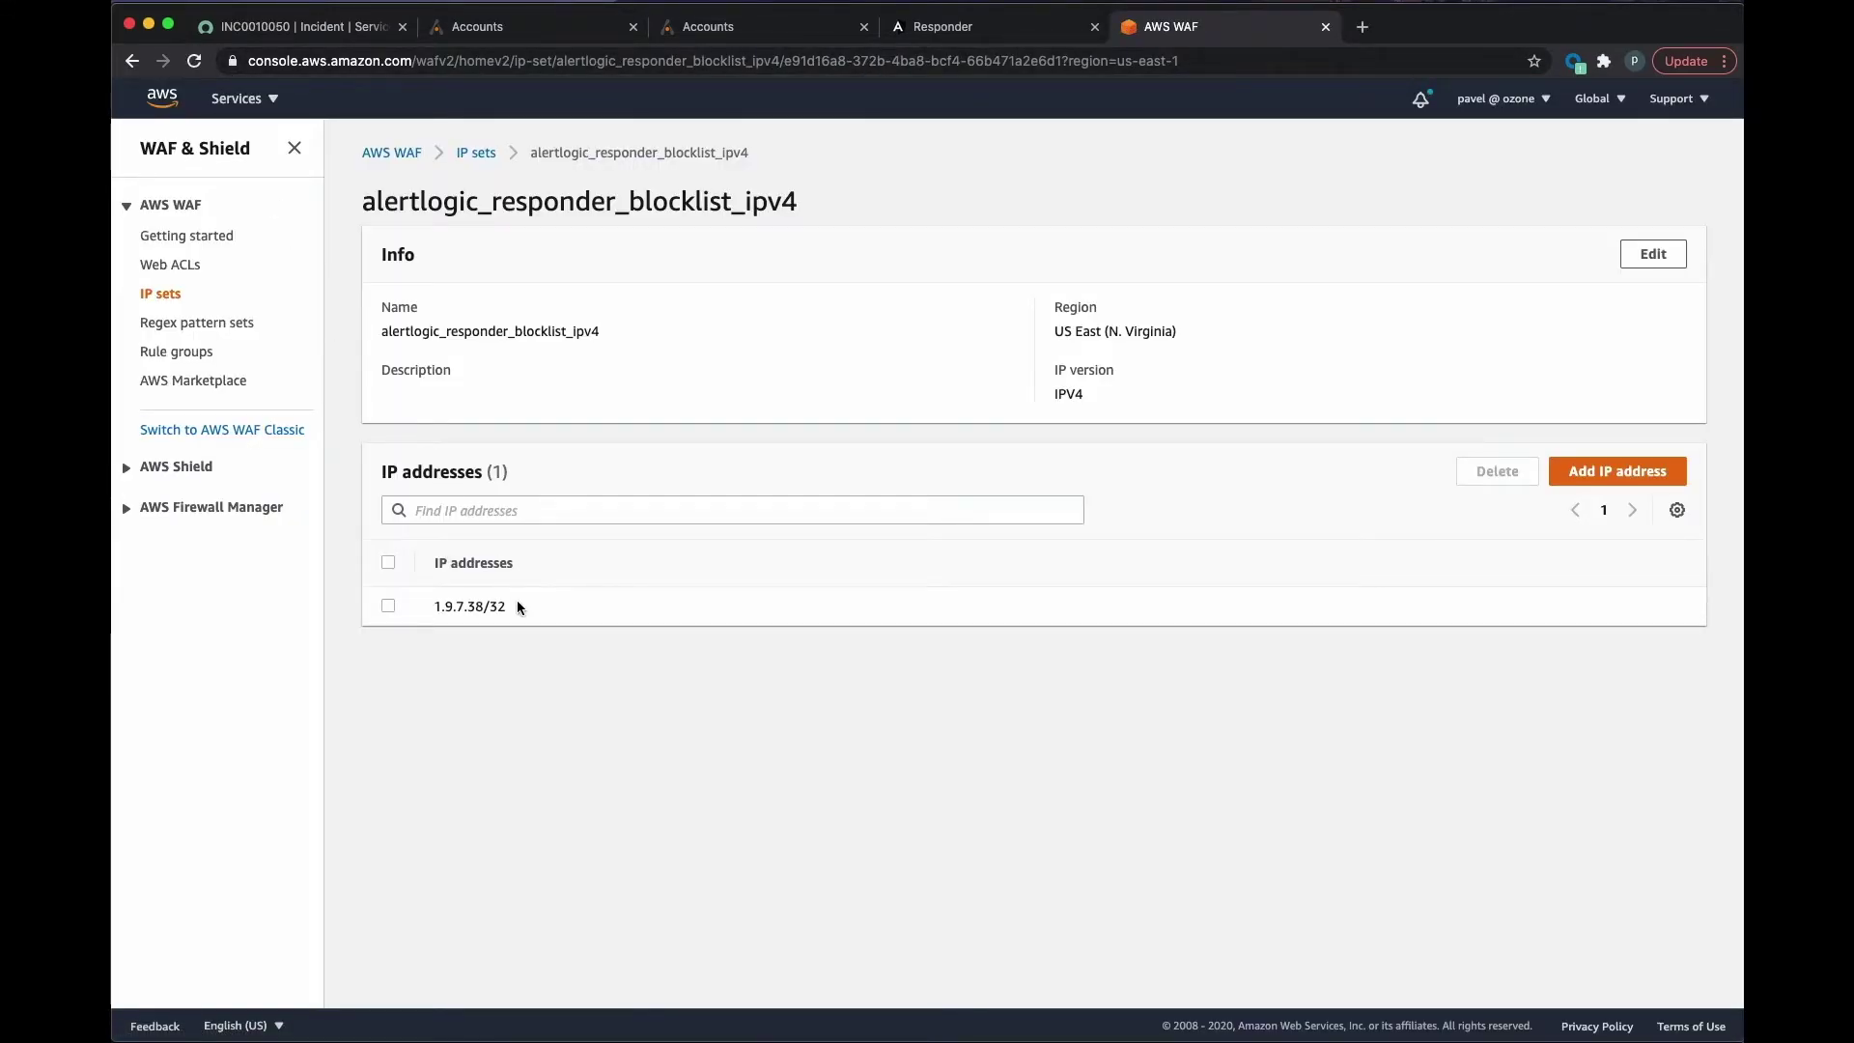
{"action": "left_click_drag", "start_coordinate": [518, 603], "coordinate": [414, 608]}
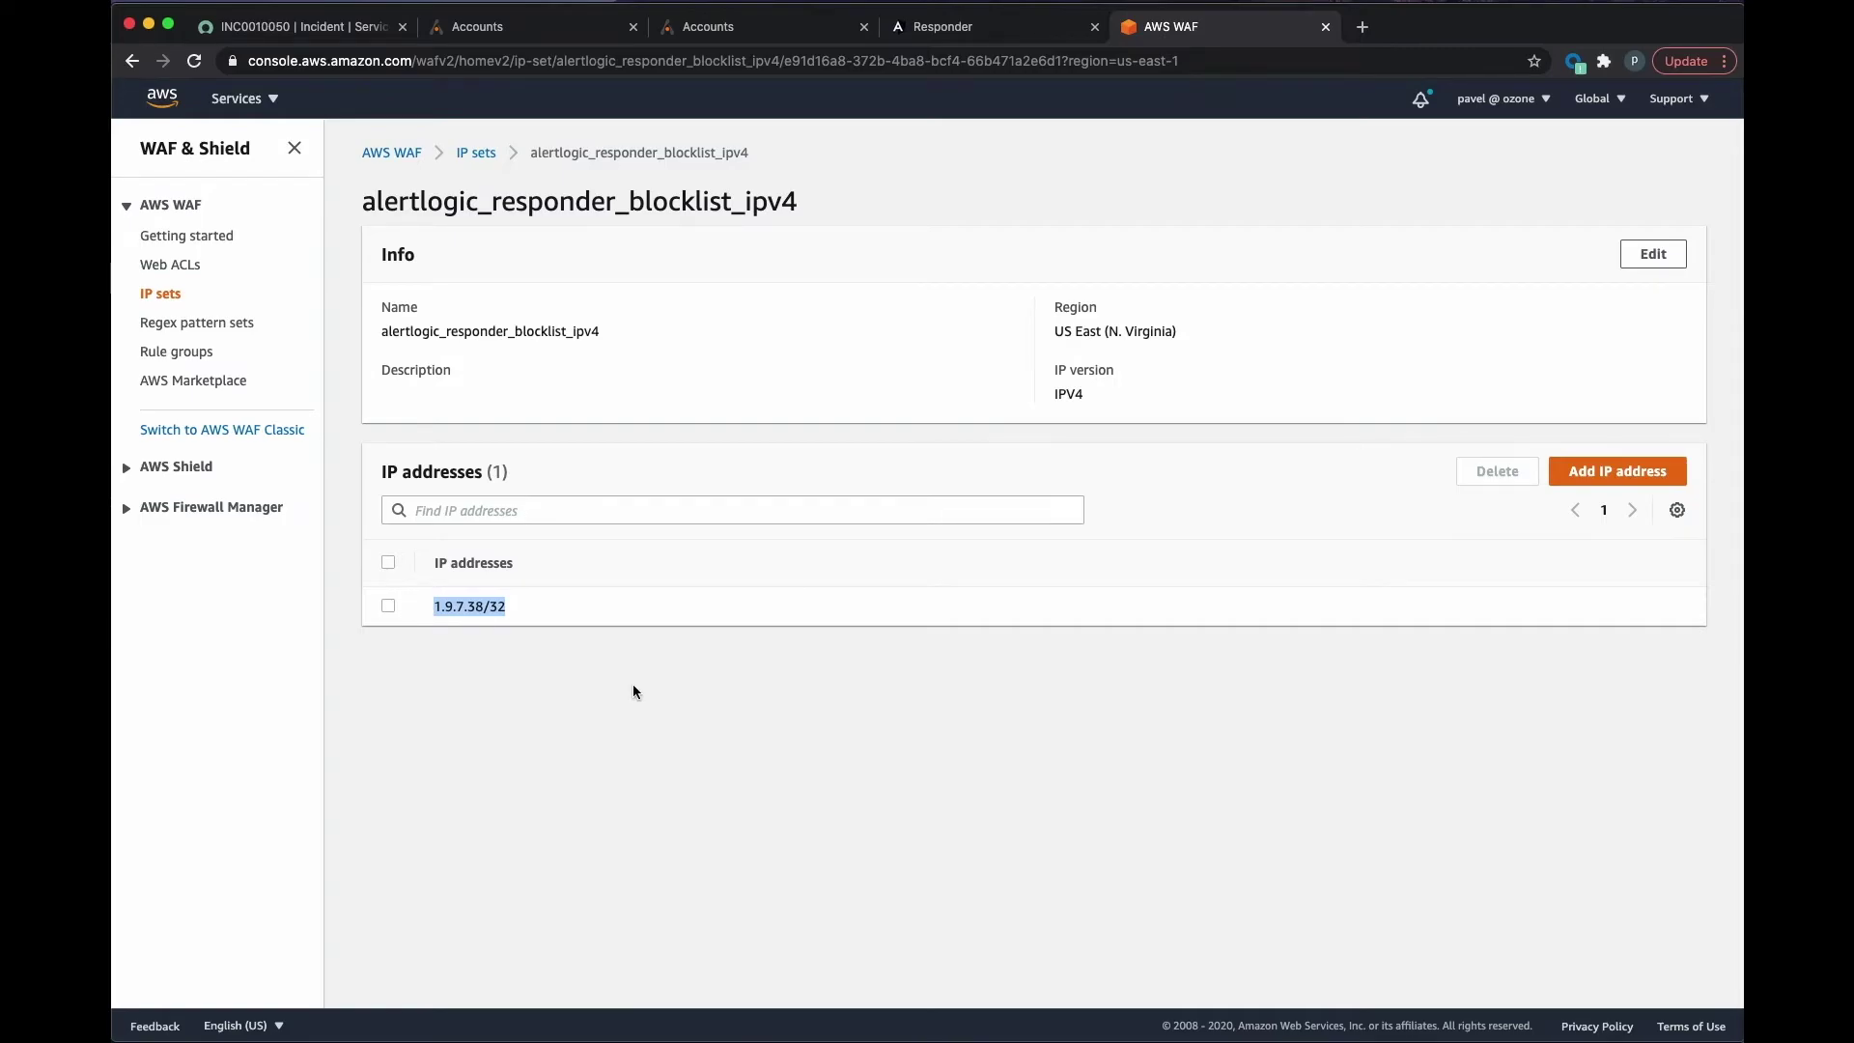
{"action": "key", "text": "super+2"}
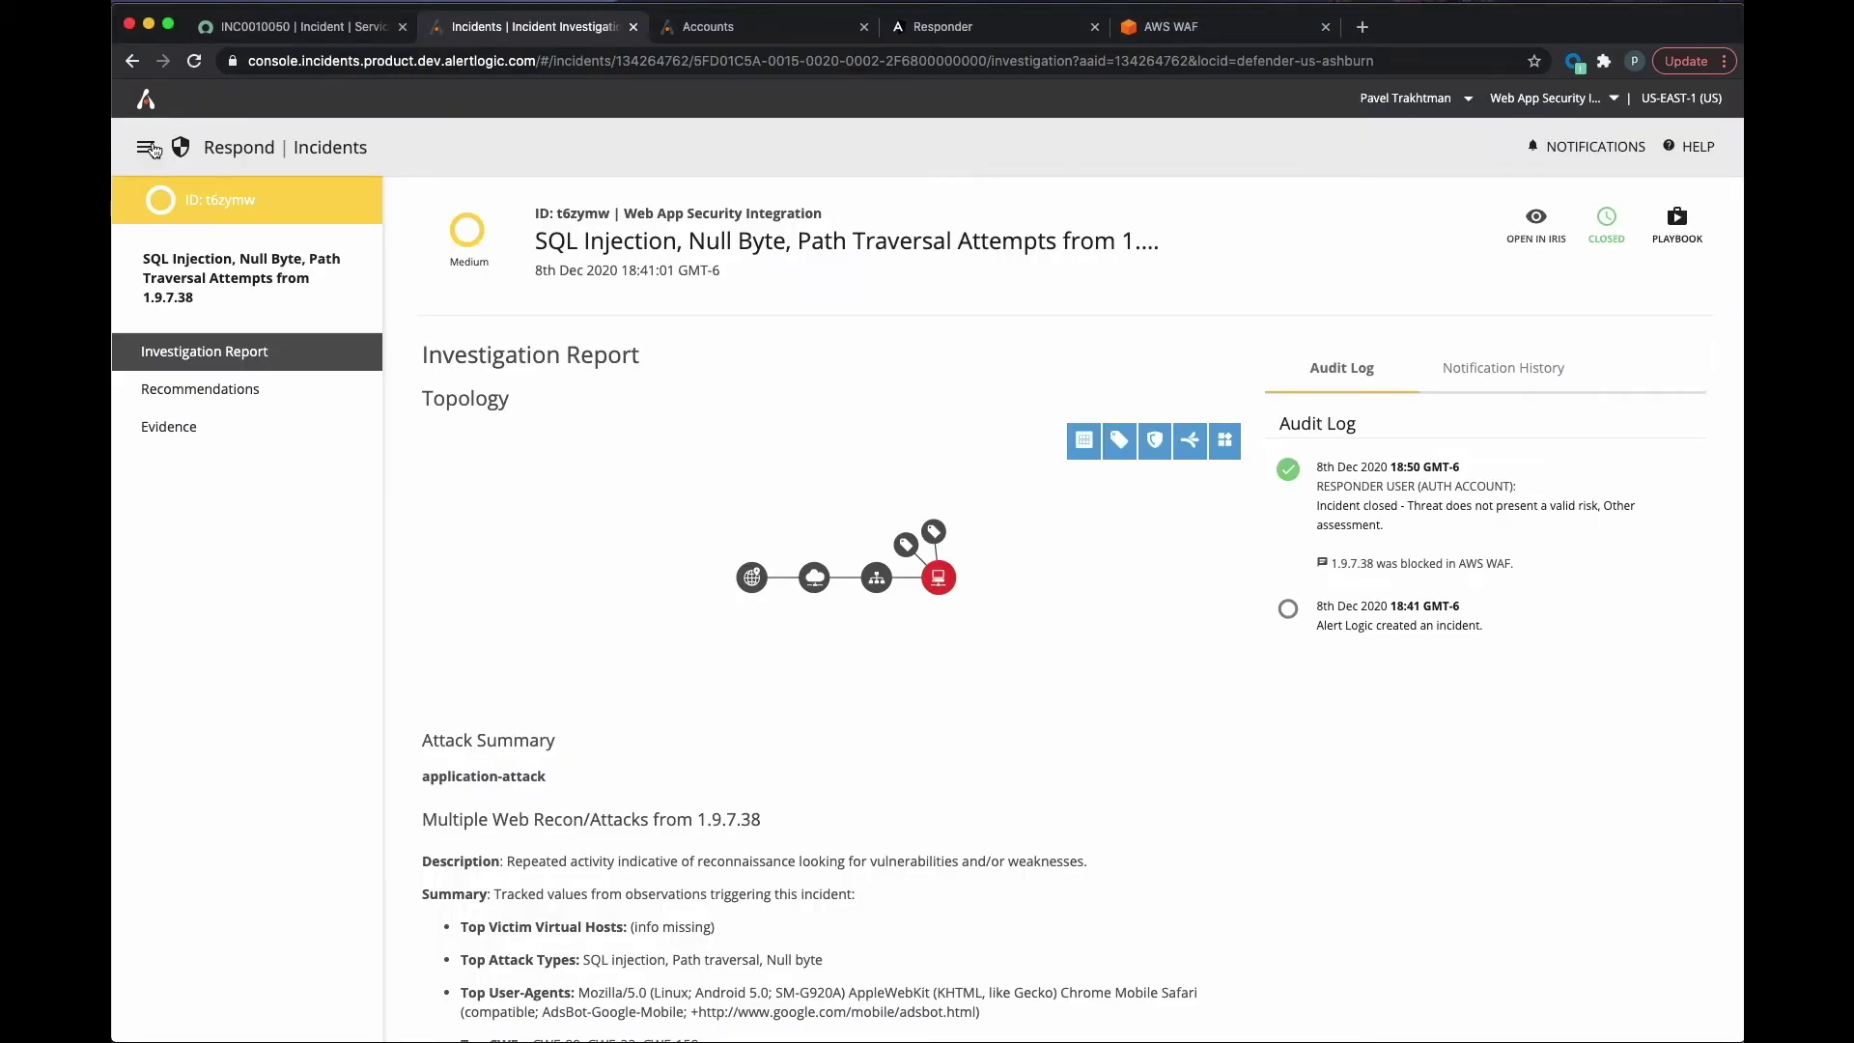
{"action": "left_click", "coordinate": [147, 149]}
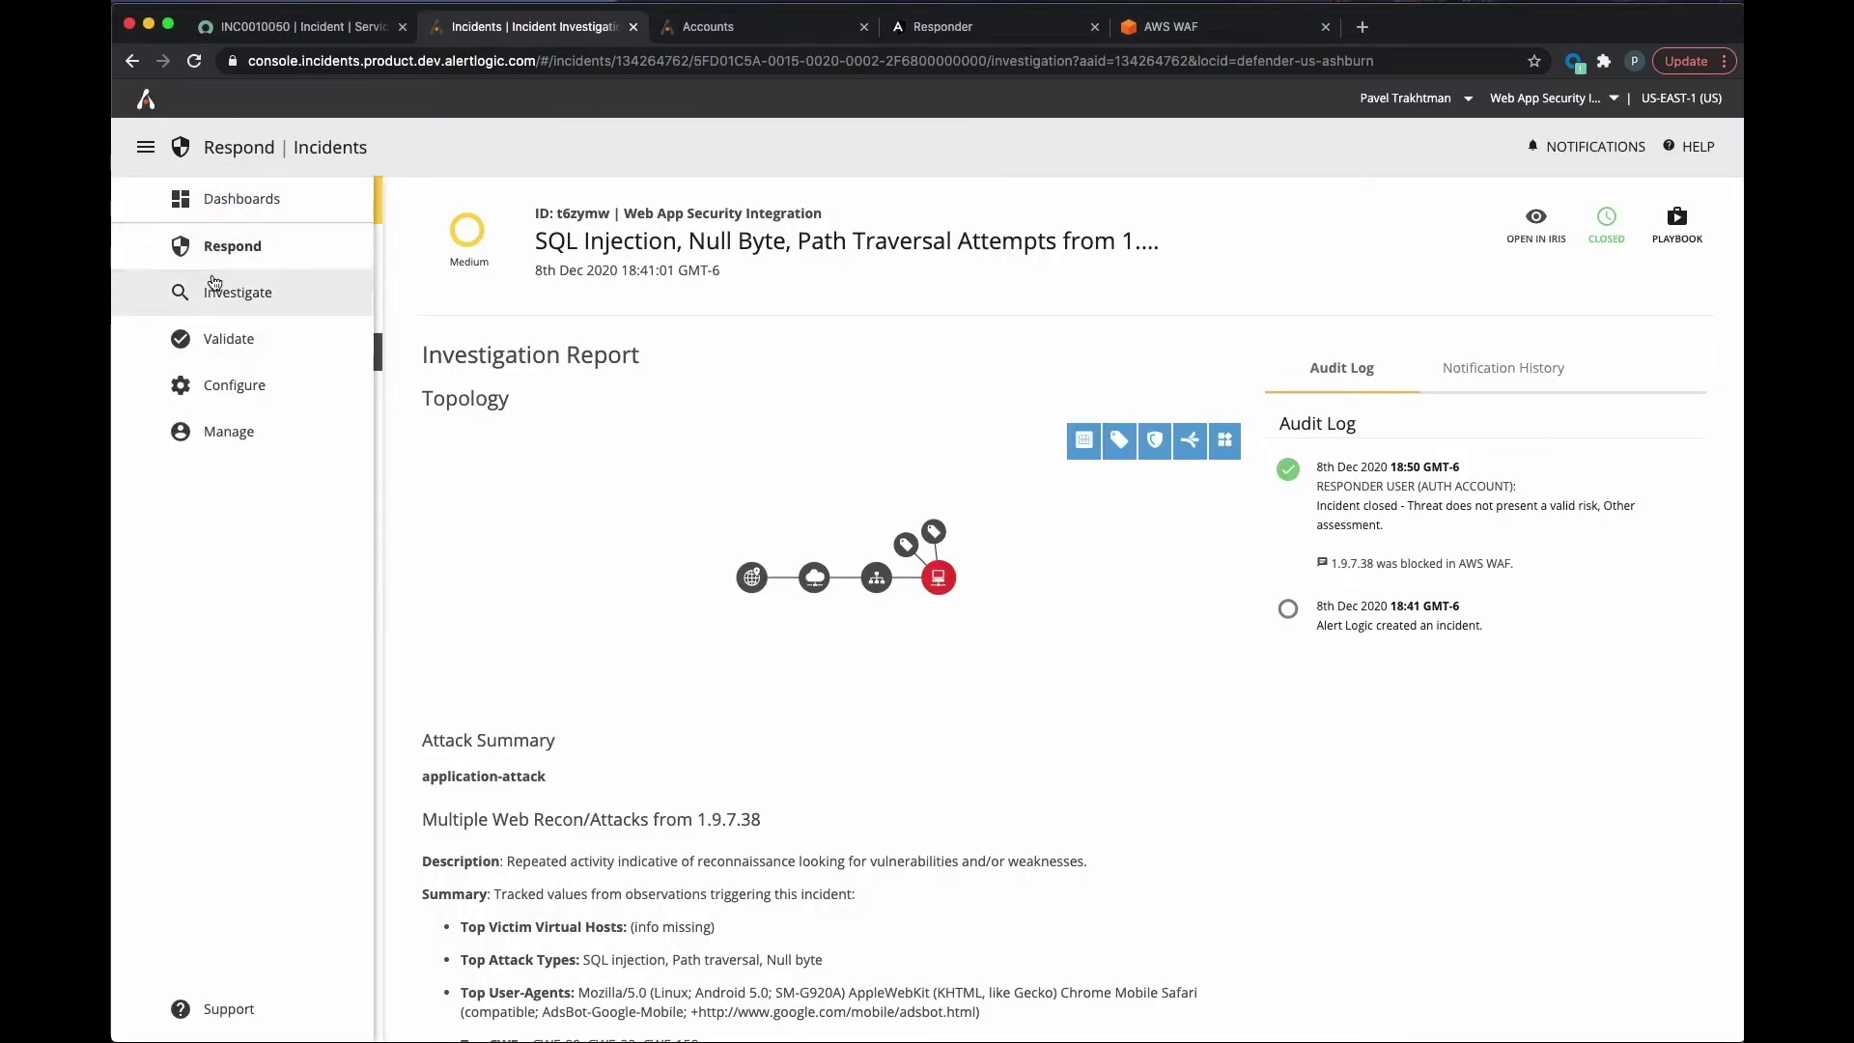
{"action": "left_click", "coordinate": [220, 296]}
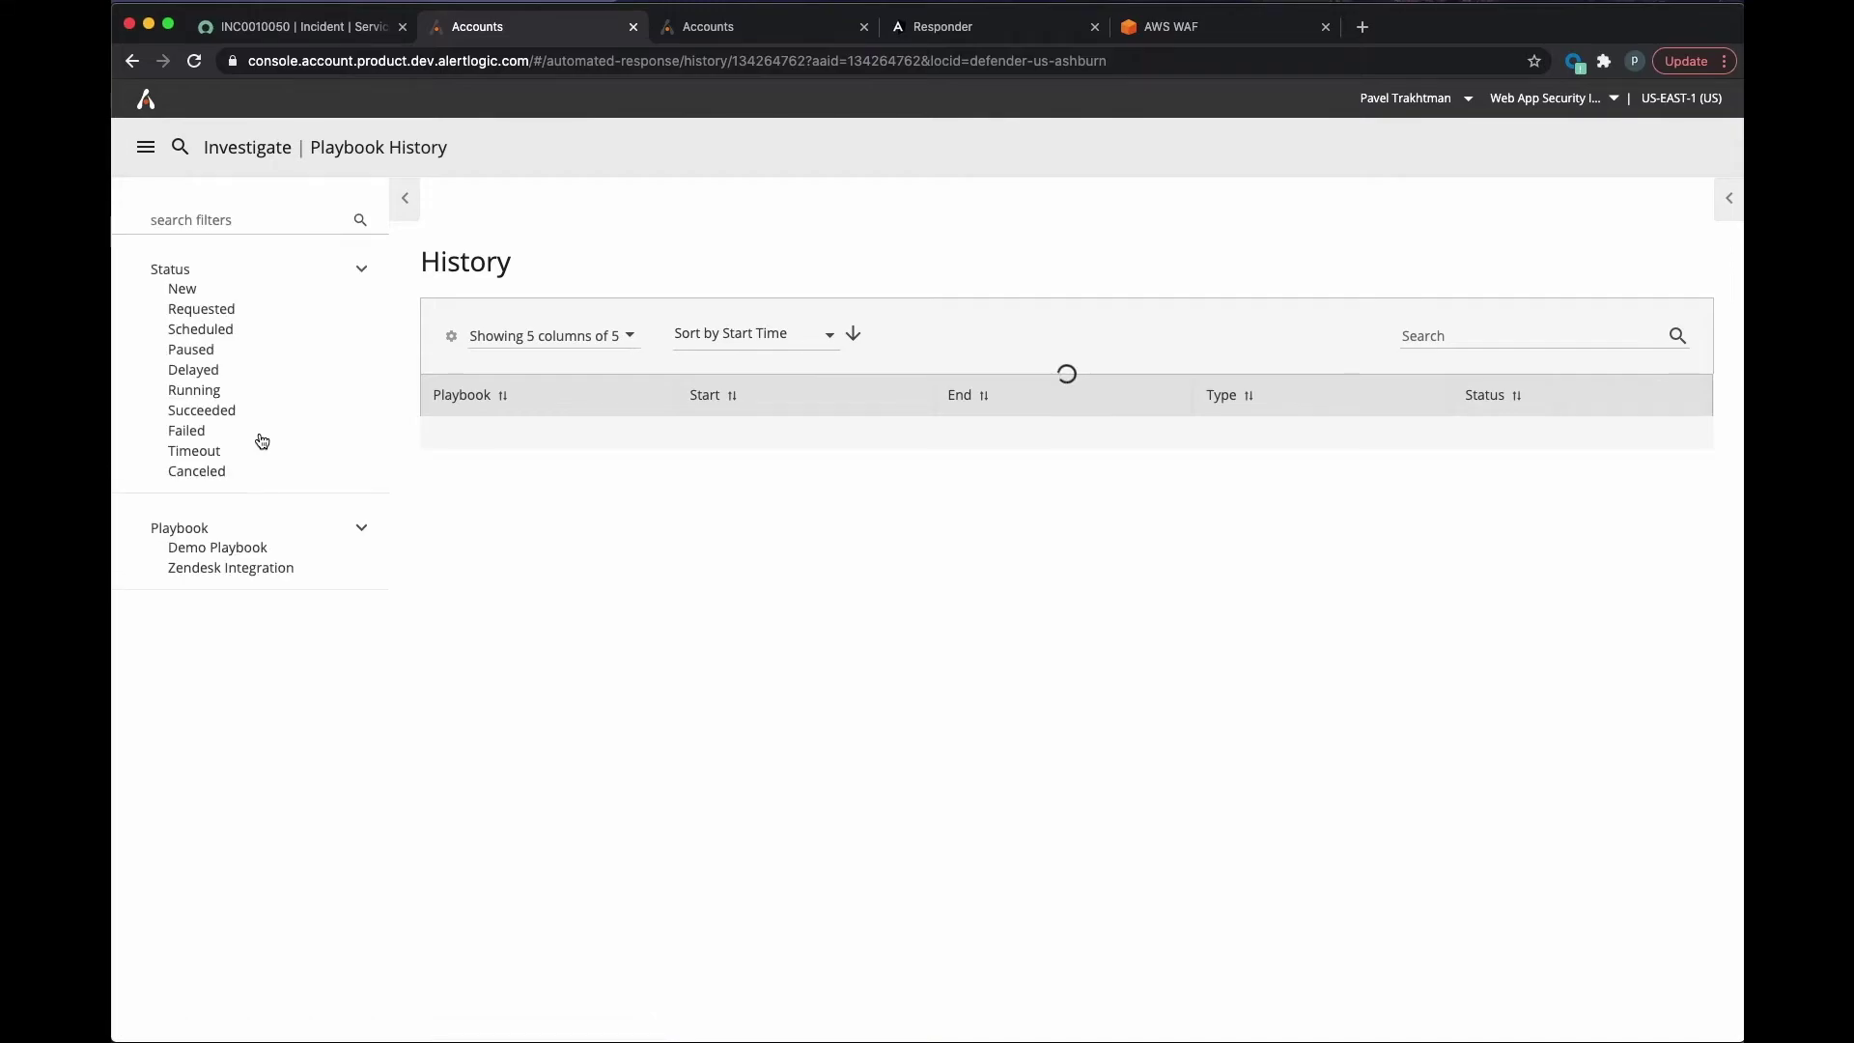
{"action": "left_click", "coordinate": [223, 549]}
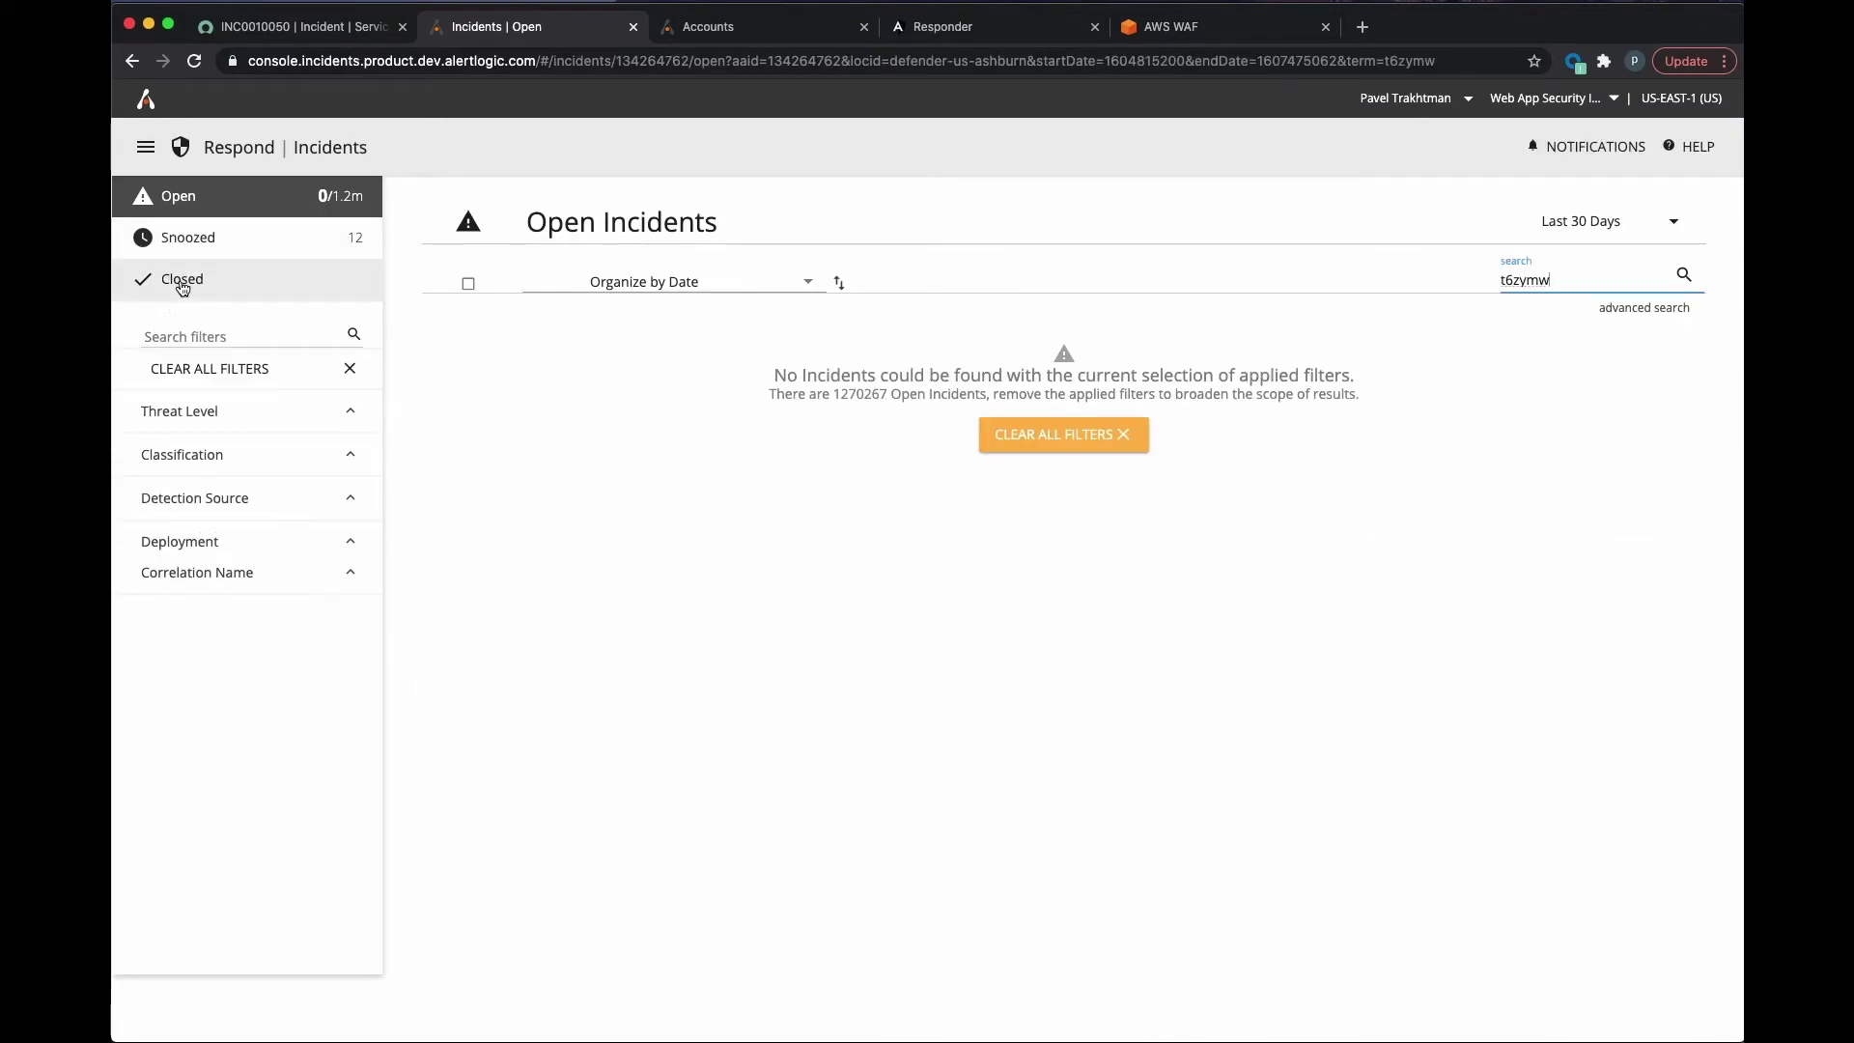
{"action": "left_click", "coordinate": [183, 279]}
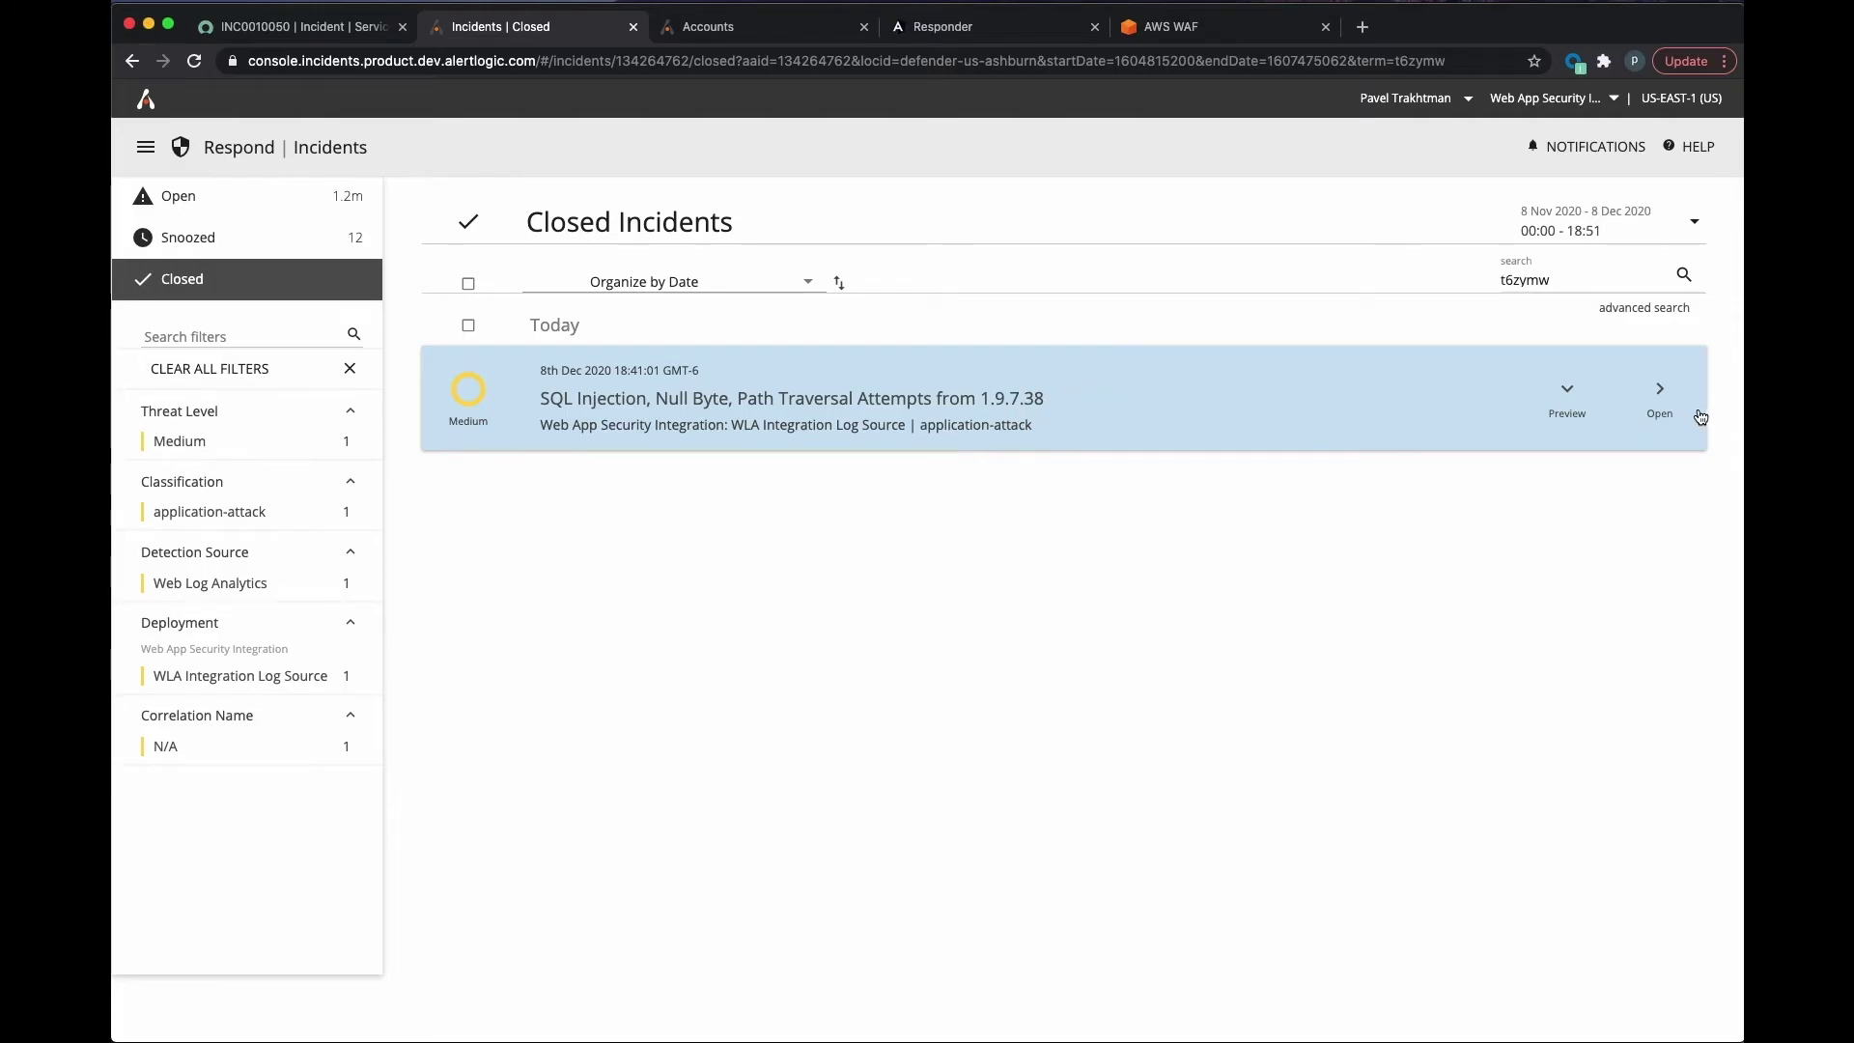
{"action": "left_click", "coordinate": [1660, 396]}
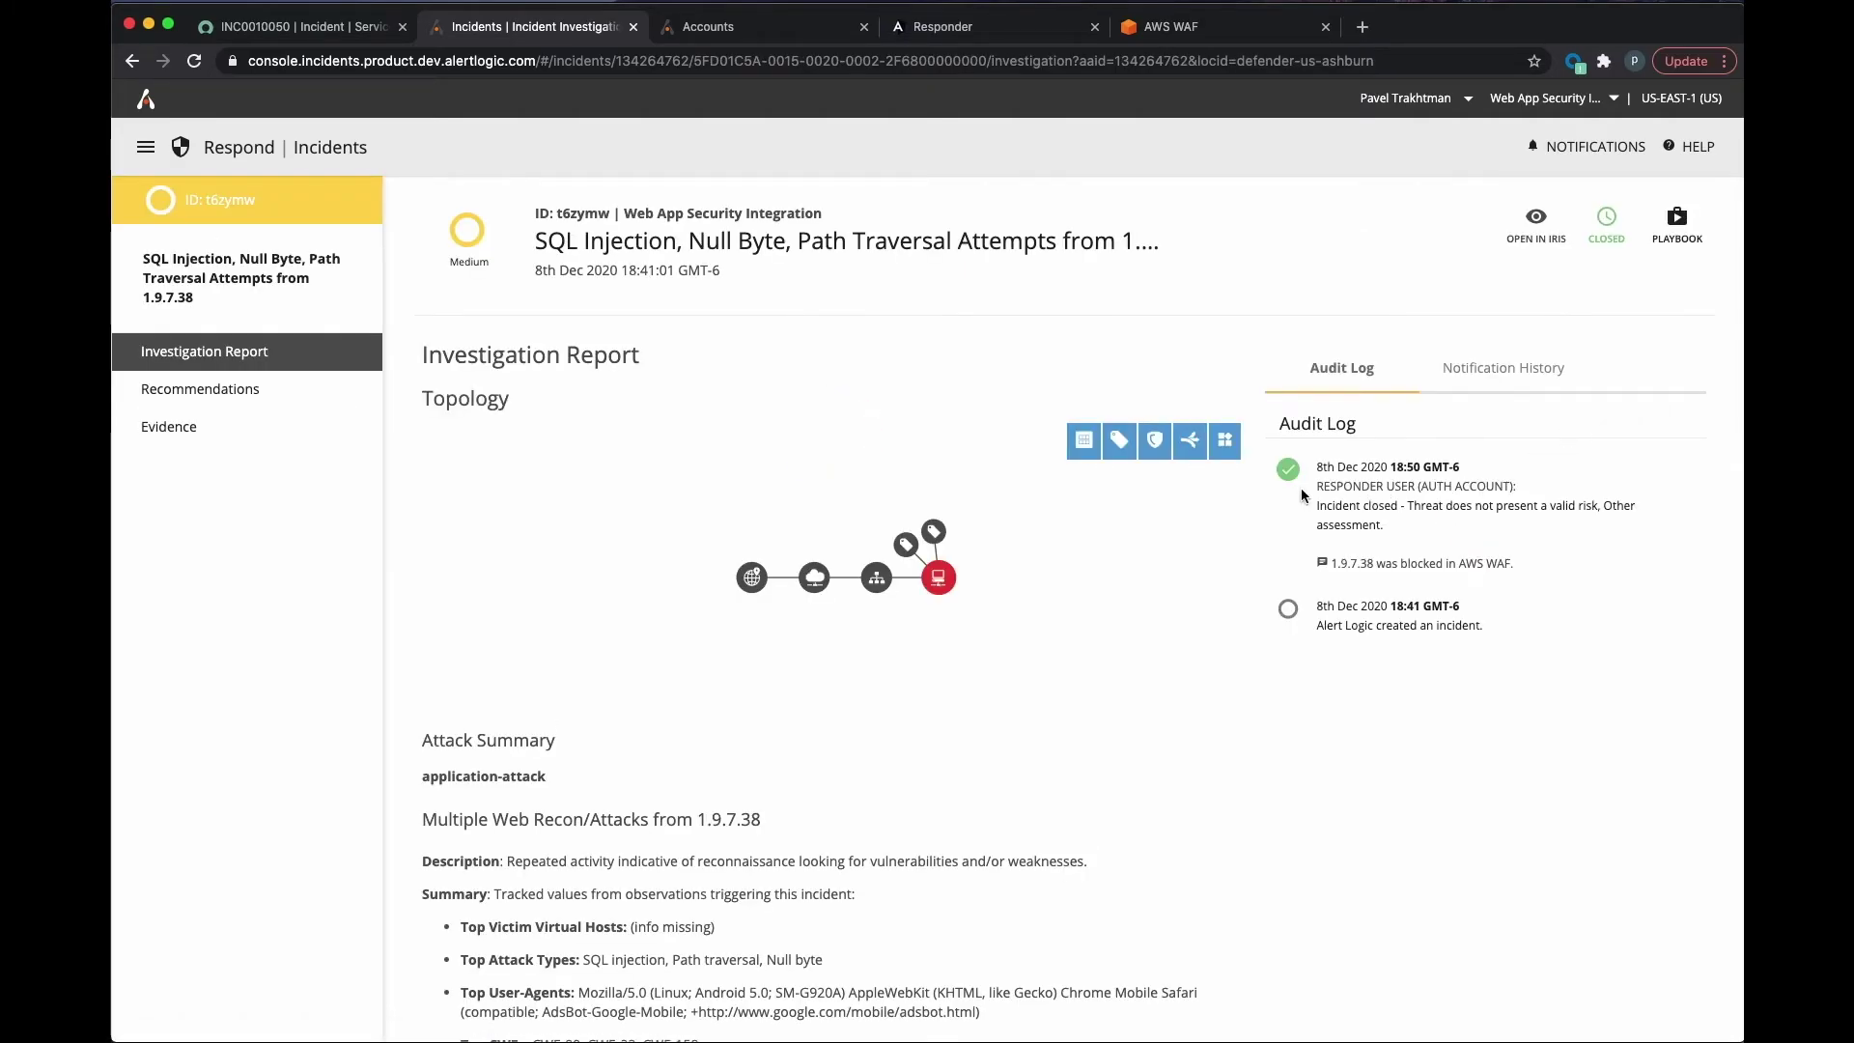
{"action": "left_click_drag", "start_coordinate": [1314, 463], "coordinate": [1438, 528]}
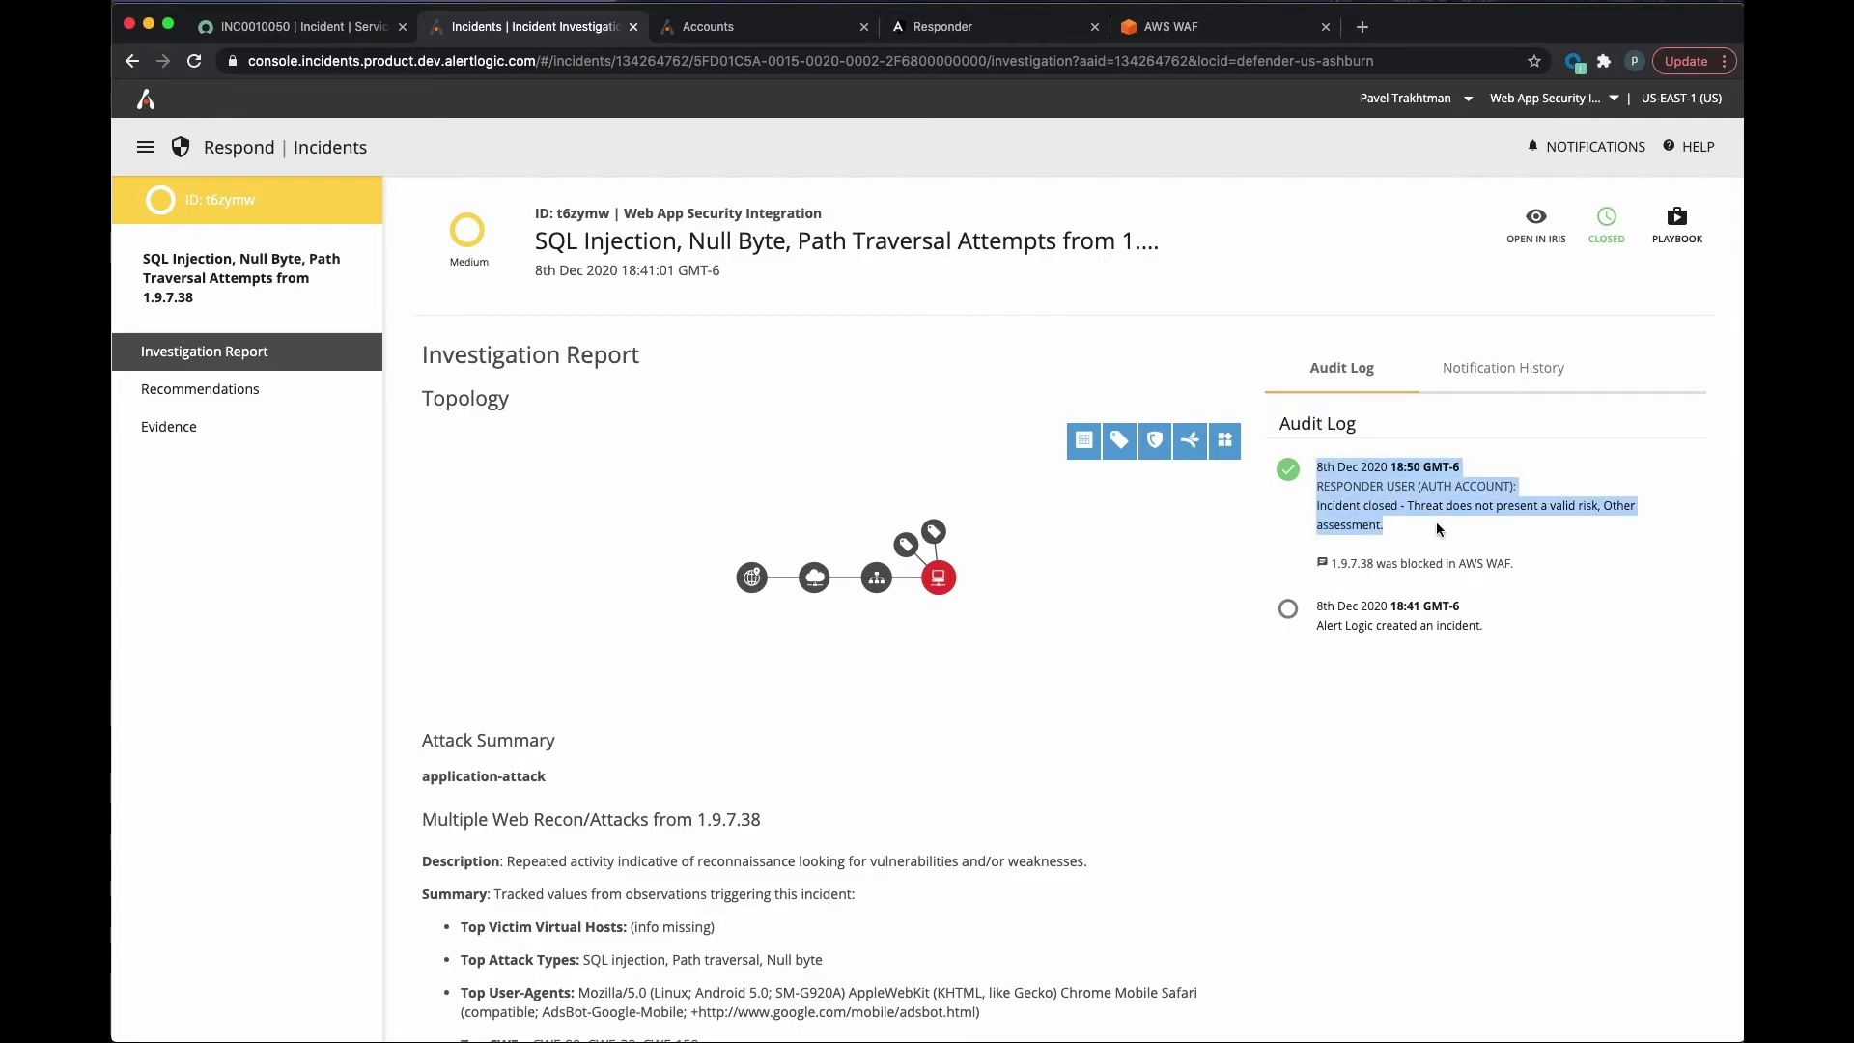
{"action": "left_click", "coordinate": [1584, 425]}
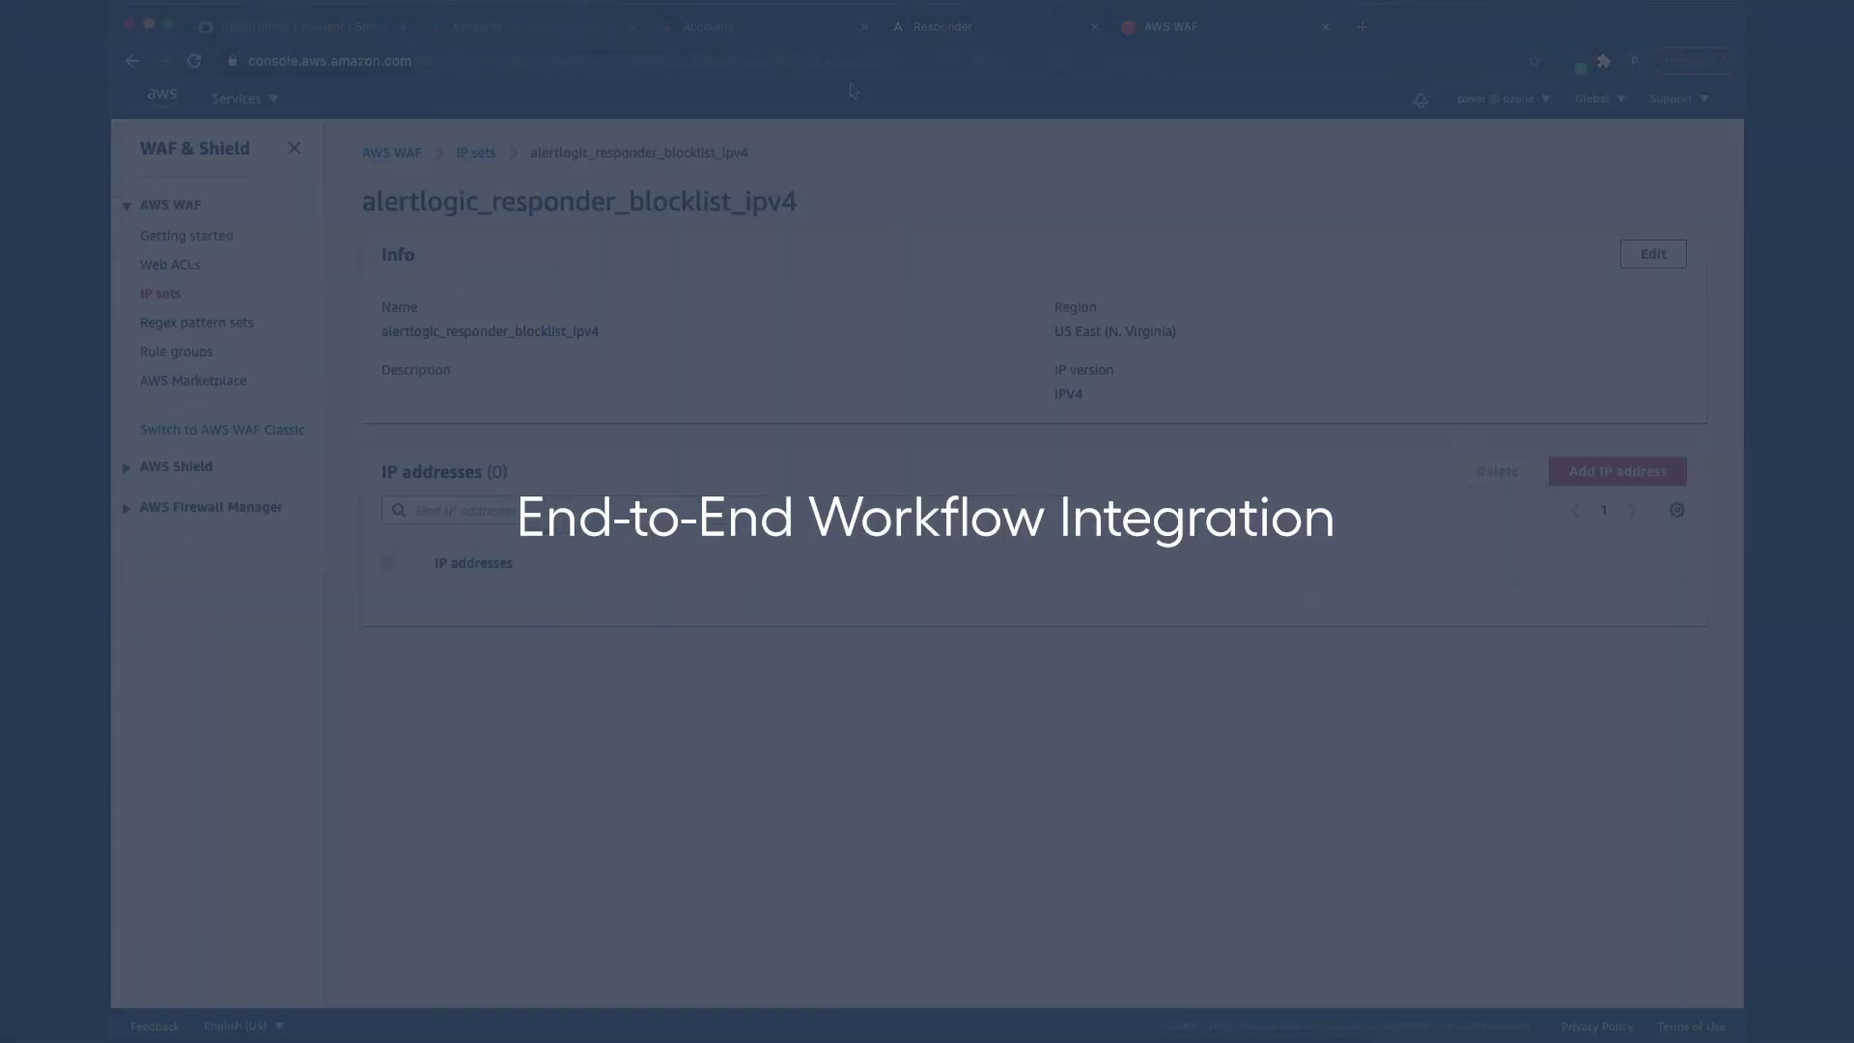
Step: Recheck 1.9.7.38/32 in the reloaded WAF IP set and the approval email, then expand Investigate
{"action": "left_click", "coordinate": [195, 63]}
{"action": "left_click_drag", "start_coordinate": [522, 606], "coordinate": [433, 606]}
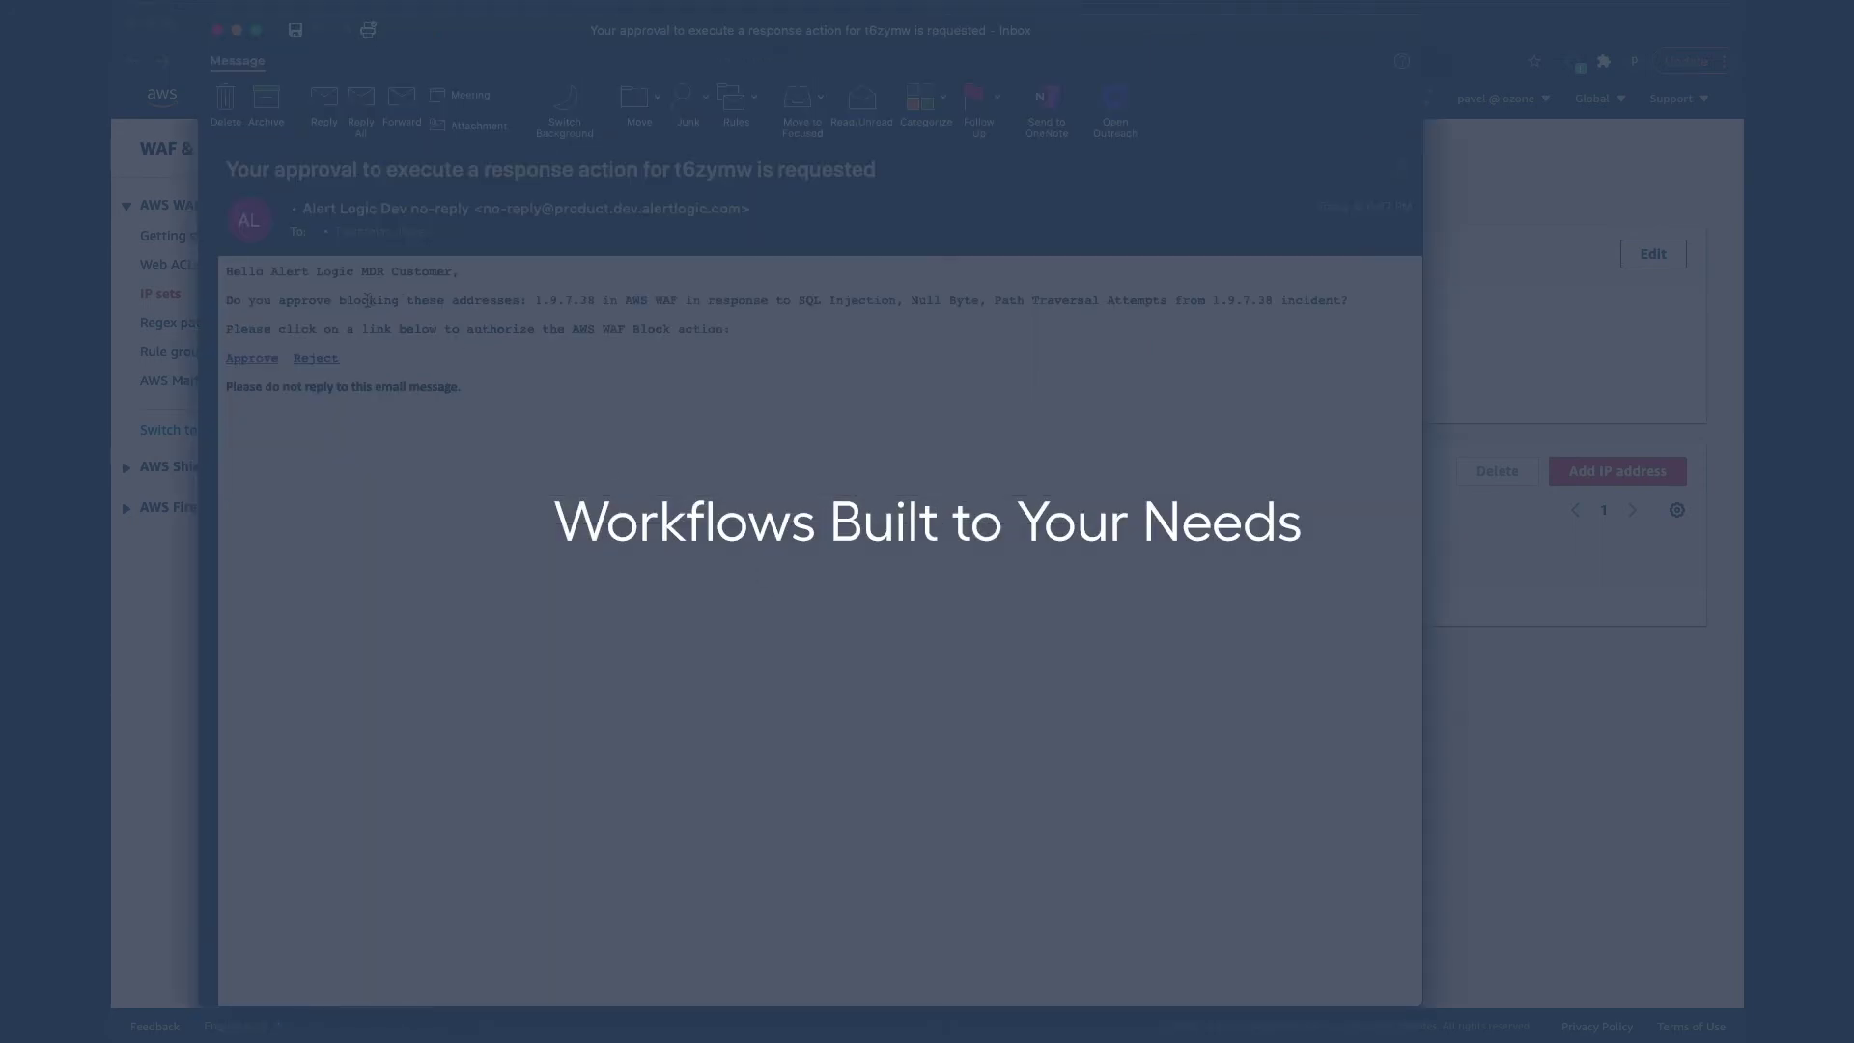
{"action": "left_click_drag", "start_coordinate": [229, 306], "coordinate": [1288, 308]}
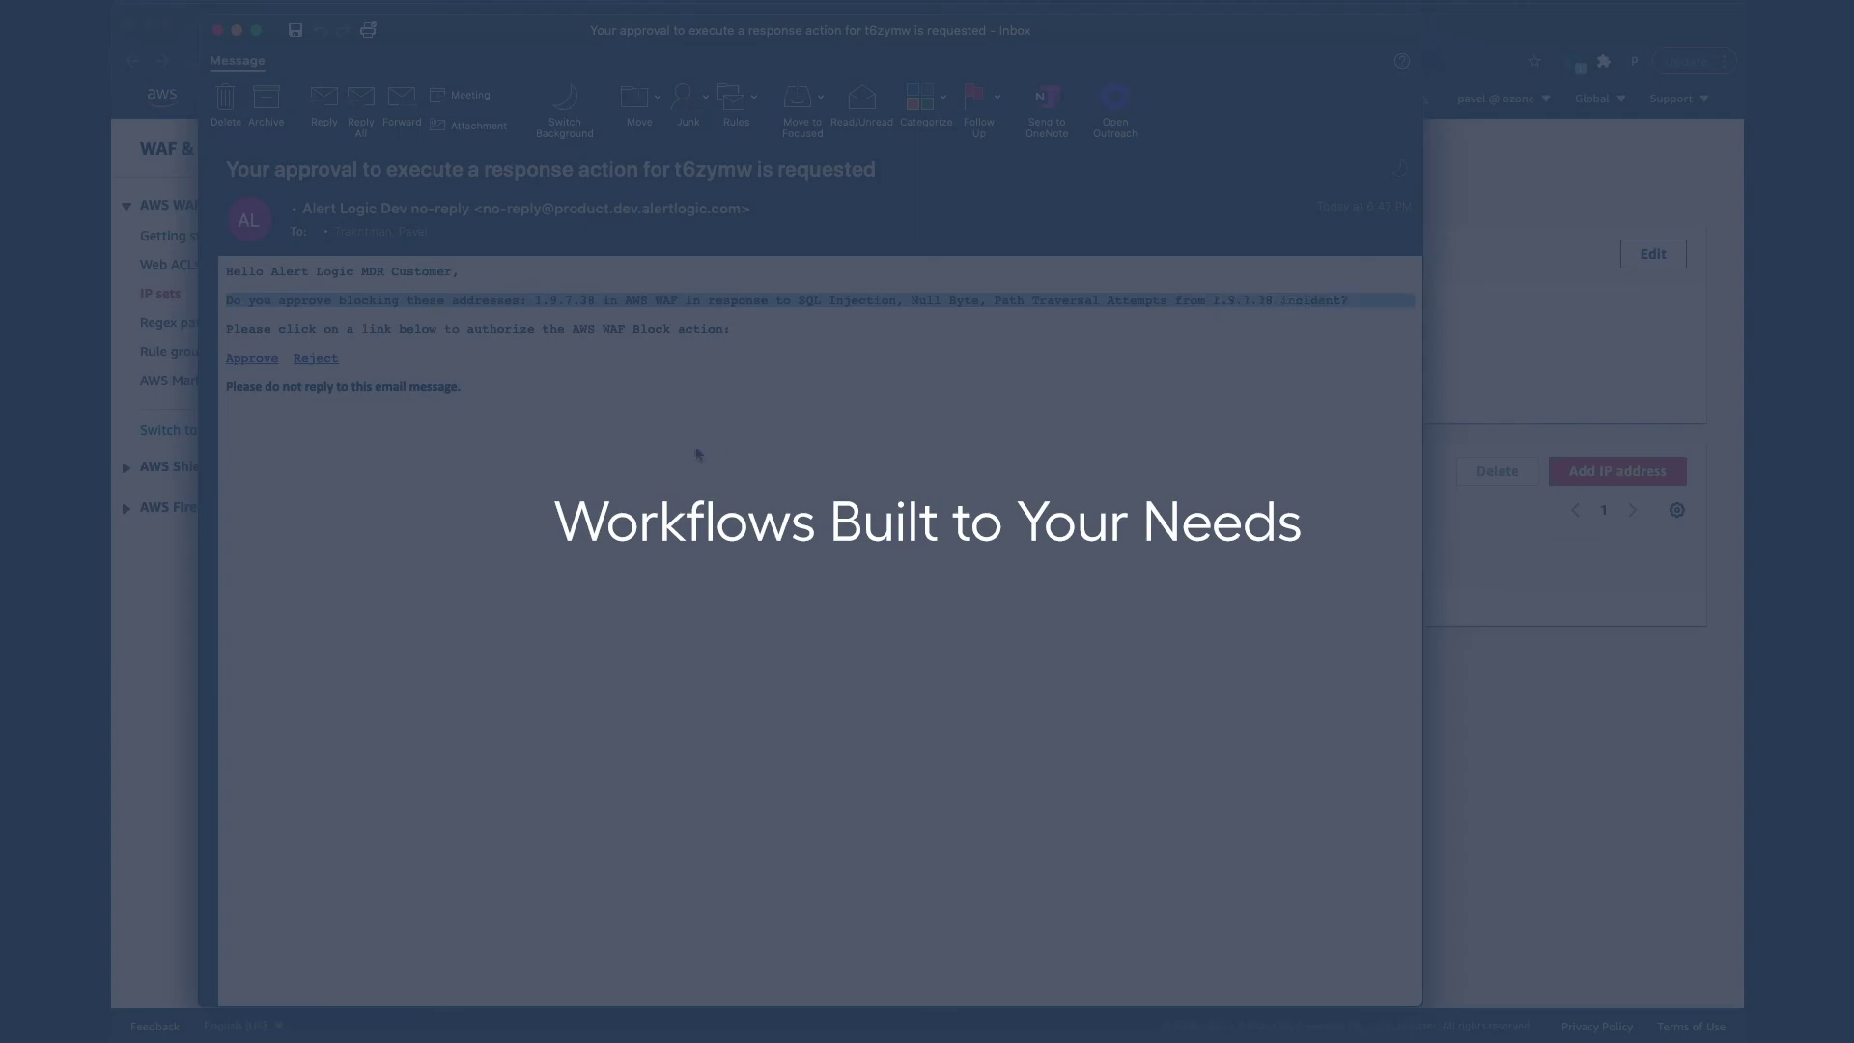
{"action": "left_click", "coordinate": [477, 385]}
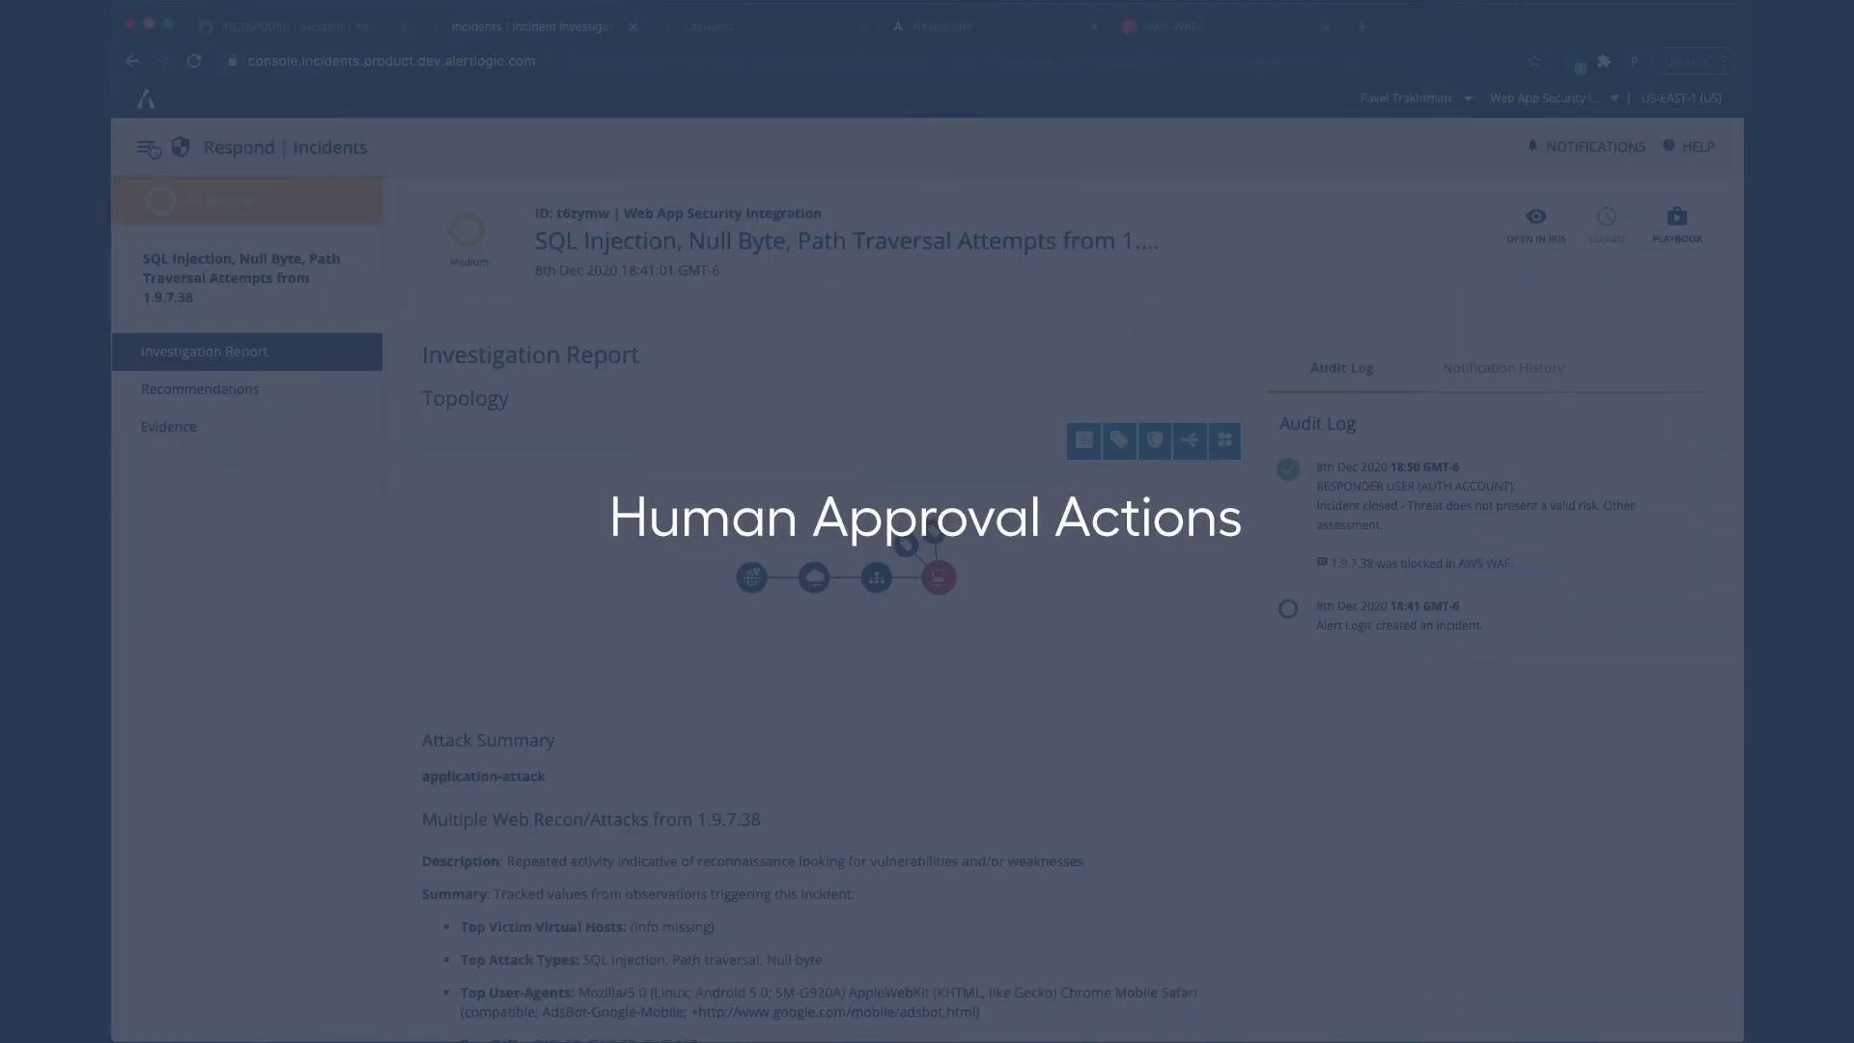
{"action": "left_click", "coordinate": [147, 148]}
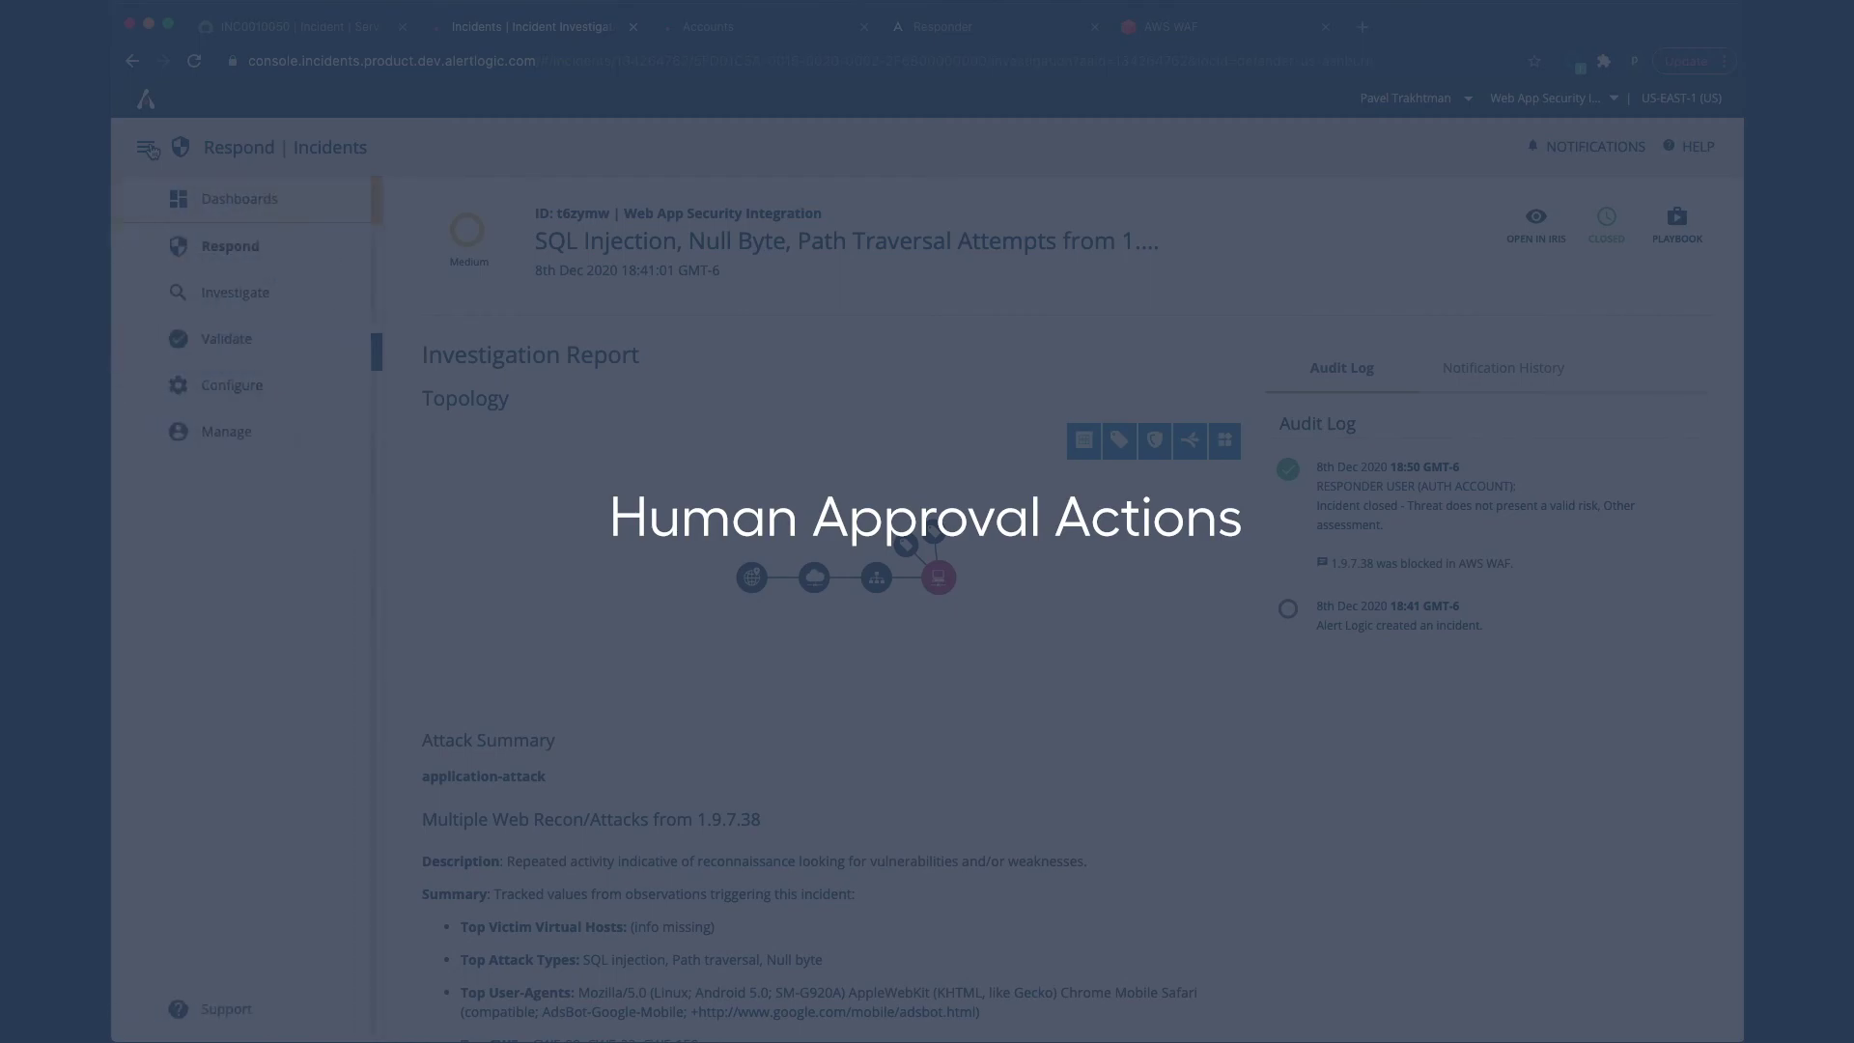
{"action": "left_click", "coordinate": [224, 294]}
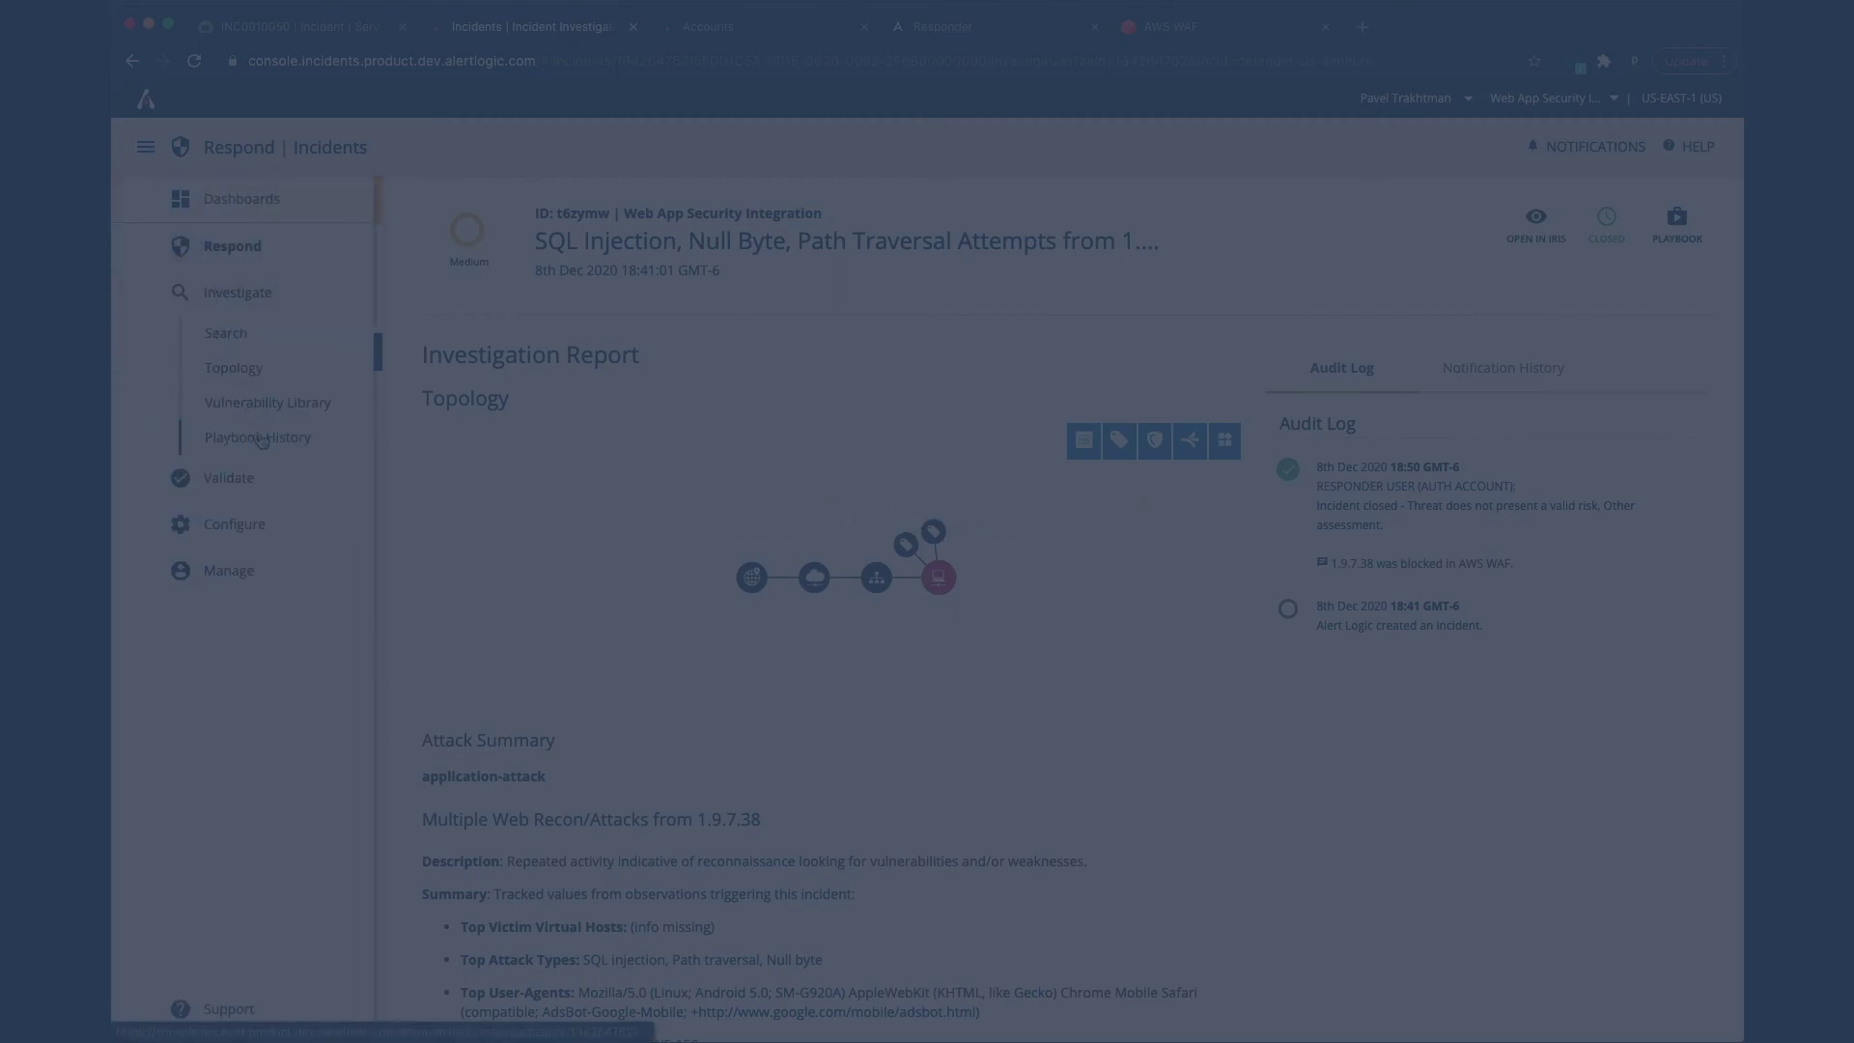